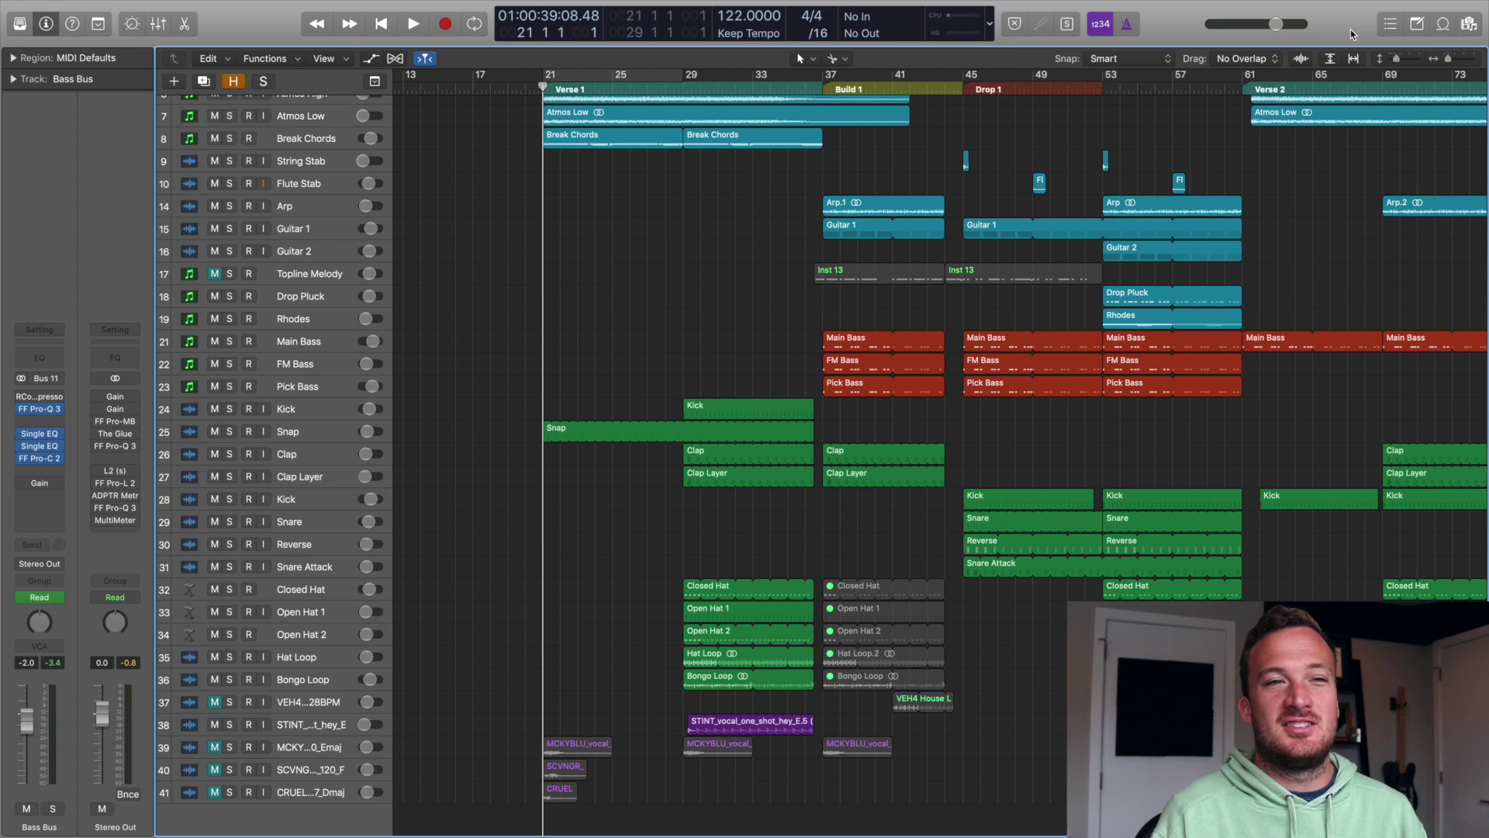
Step: Browse to Big Z's Big Drums Vol. 1 > Drums > Kicks in the Browser
{"action": "left_click", "coordinate": [1469, 24]}
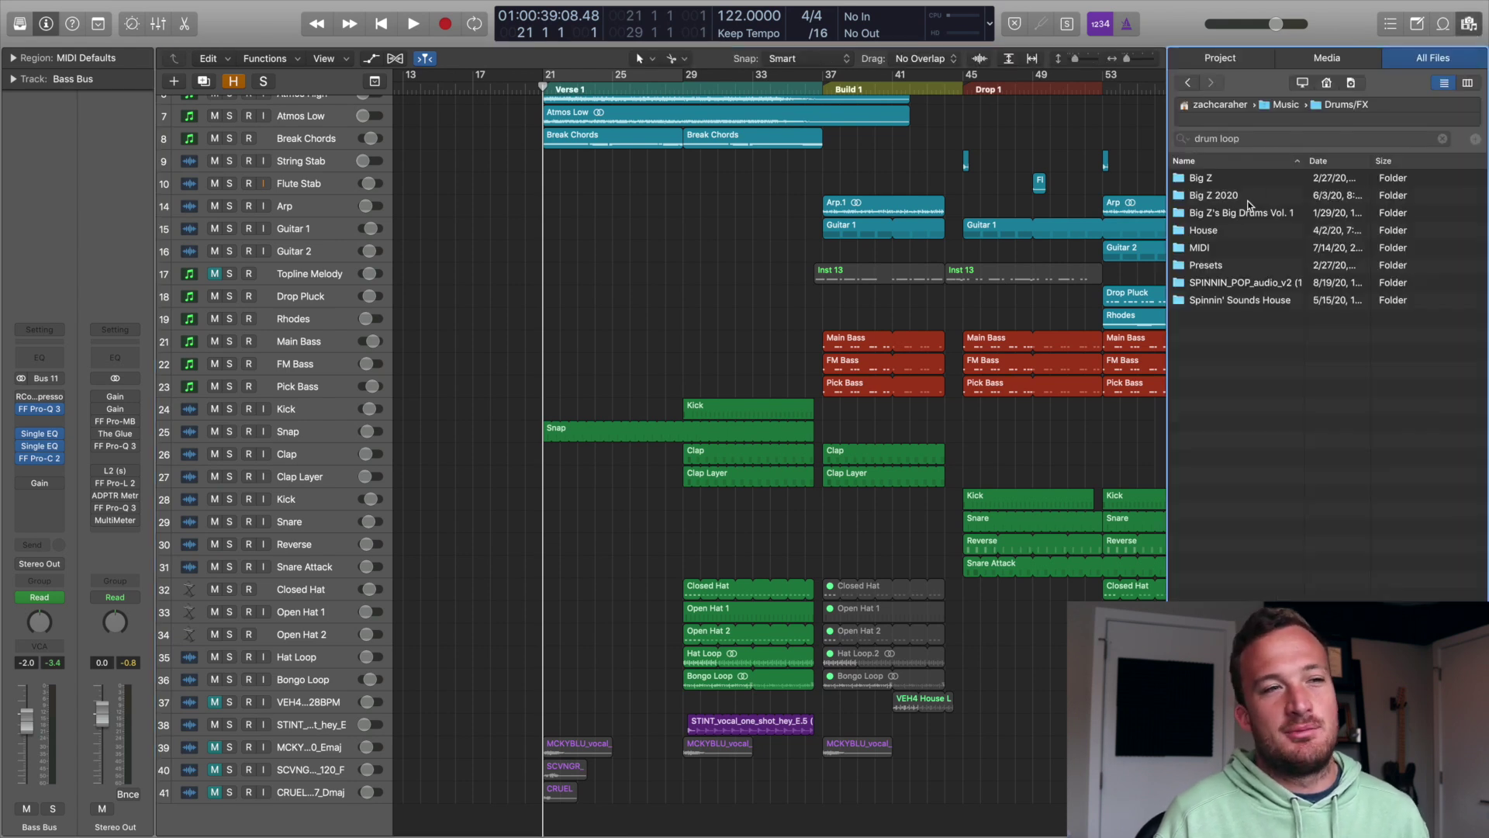
{"action": "double_click", "coordinate": [1253, 210]}
{"action": "double_click", "coordinate": [1233, 180]}
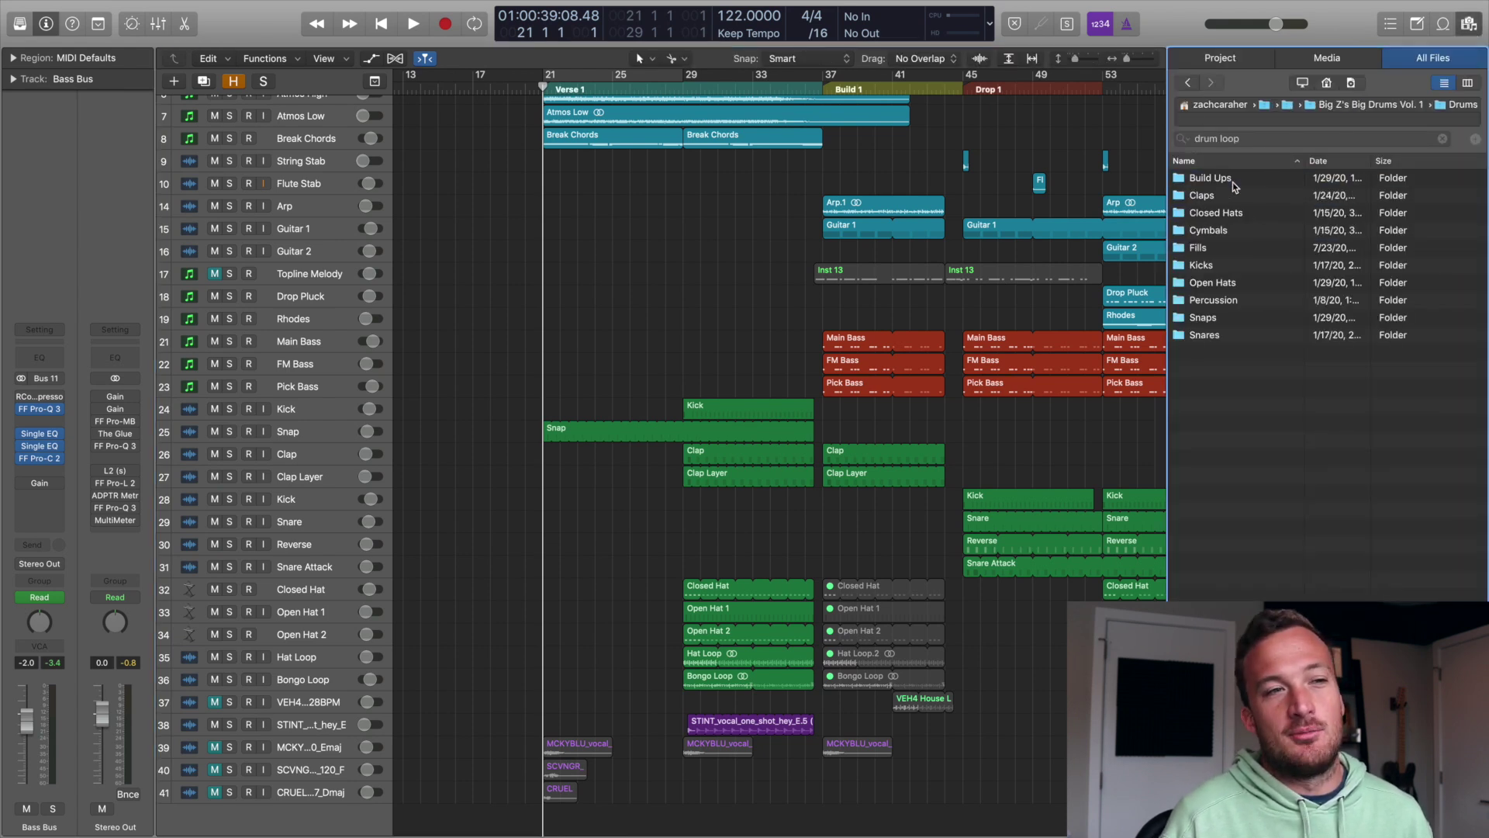
{"action": "double_click", "coordinate": [1210, 265]}
Step: Drag Big_Z_Kick_8, 12, 20 and 18 below the last track as new tracks
{"action": "left_click_drag", "start_coordinate": [1225, 301], "coordinate": [773, 807]}
{"action": "left_click_drag", "start_coordinate": [1233, 378], "coordinate": [799, 811]}
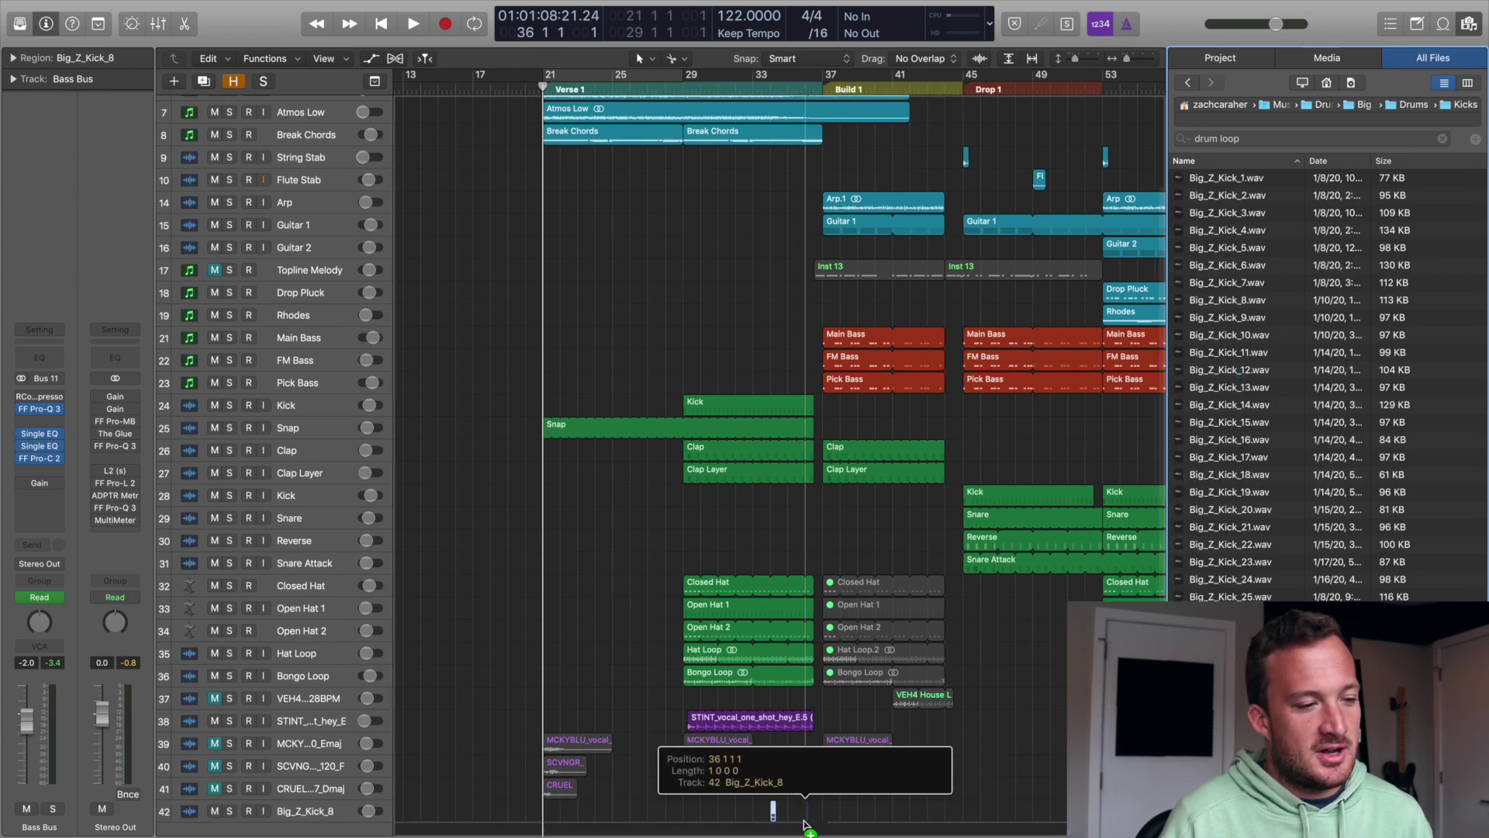
{"action": "left_click_drag", "start_coordinate": [1218, 508], "coordinate": [775, 807]}
{"action": "left_click_drag", "start_coordinate": [1273, 473], "coordinate": [756, 824]}
Step: Close the Browser and place the playhead at bar 45, the start of Drop 1
{"action": "key", "text": "f"}
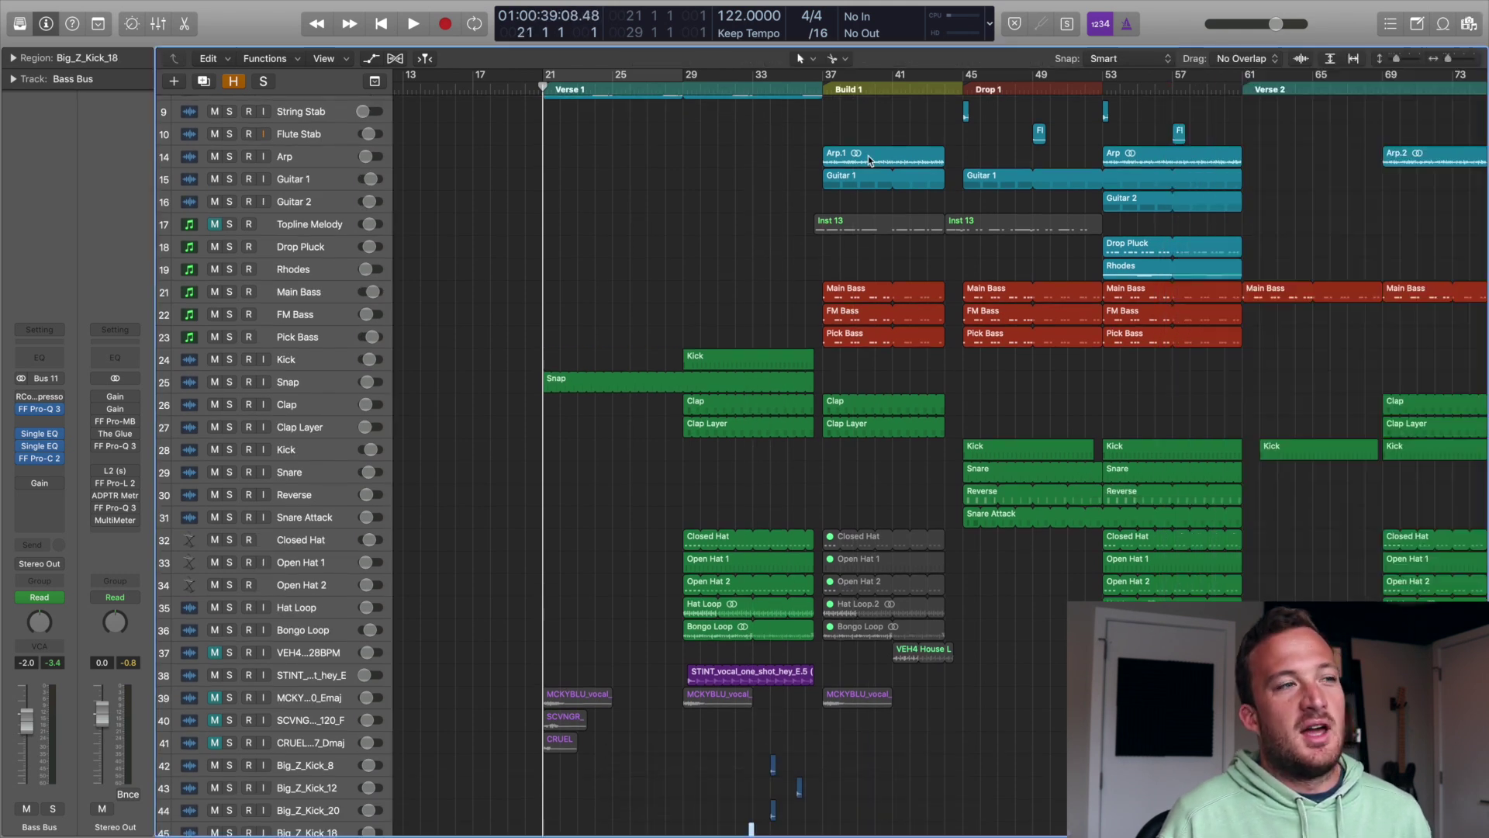
{"action": "left_click", "coordinate": [961, 89]}
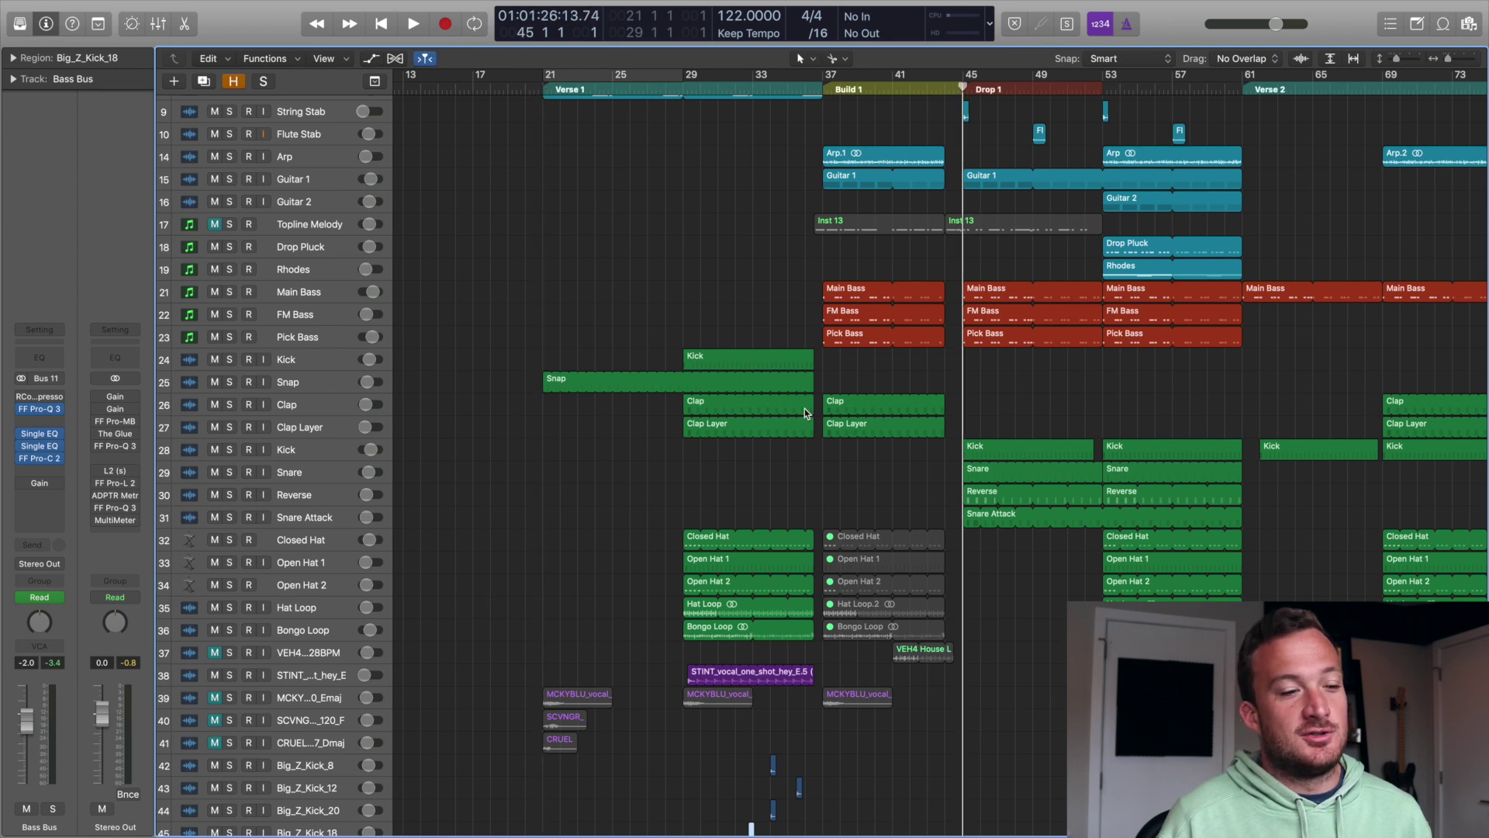
{"action": "scroll", "coordinate": [792, 543], "scroll_direction": "down", "scroll_amount": 2}
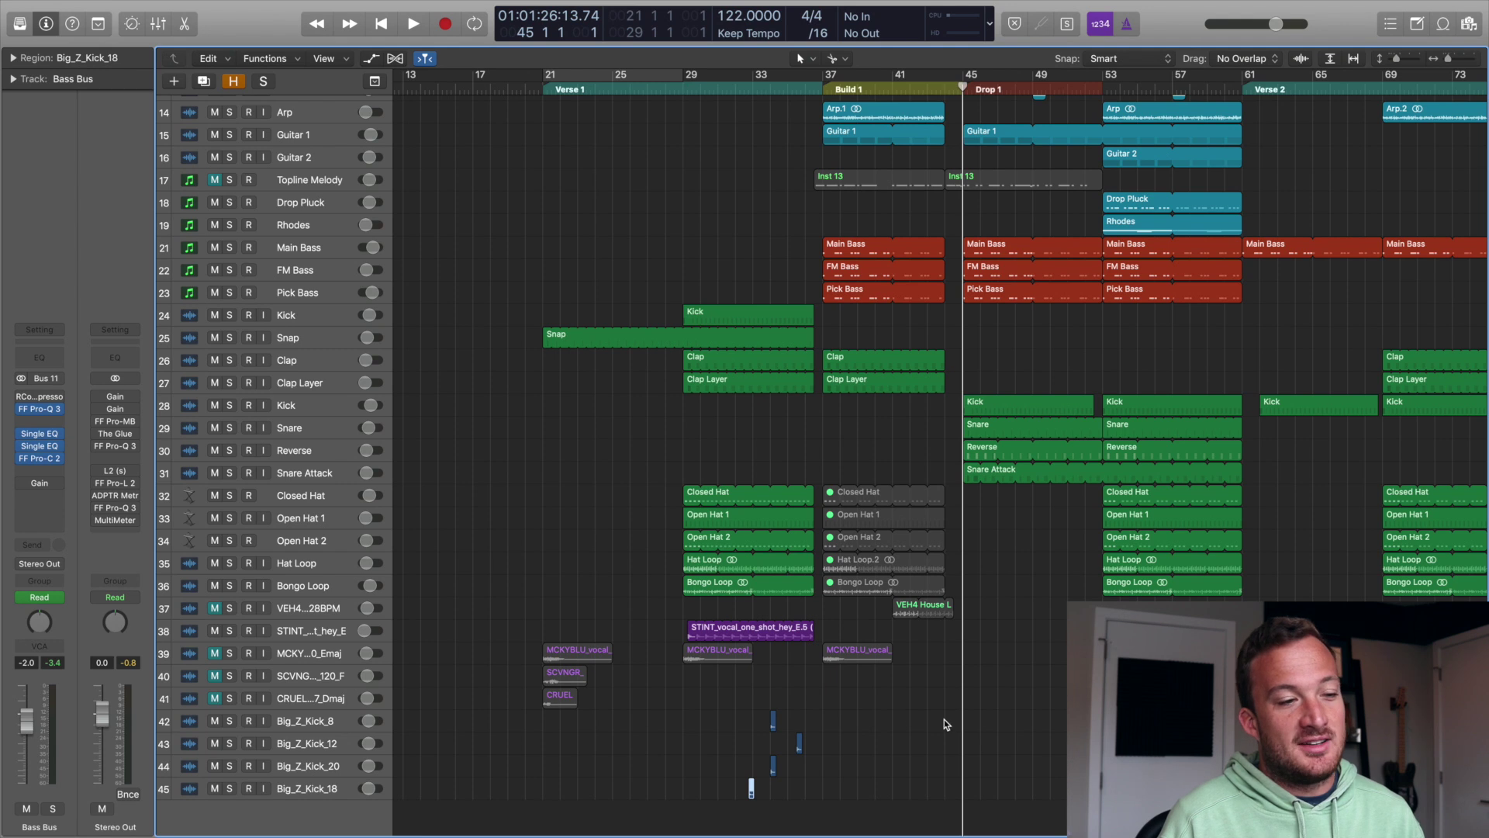
Step: Move the Big_Z_Kick_8, 12, 20 and 18 regions to the playhead at bar 45
{"action": "left_click", "coordinate": [773, 721]}
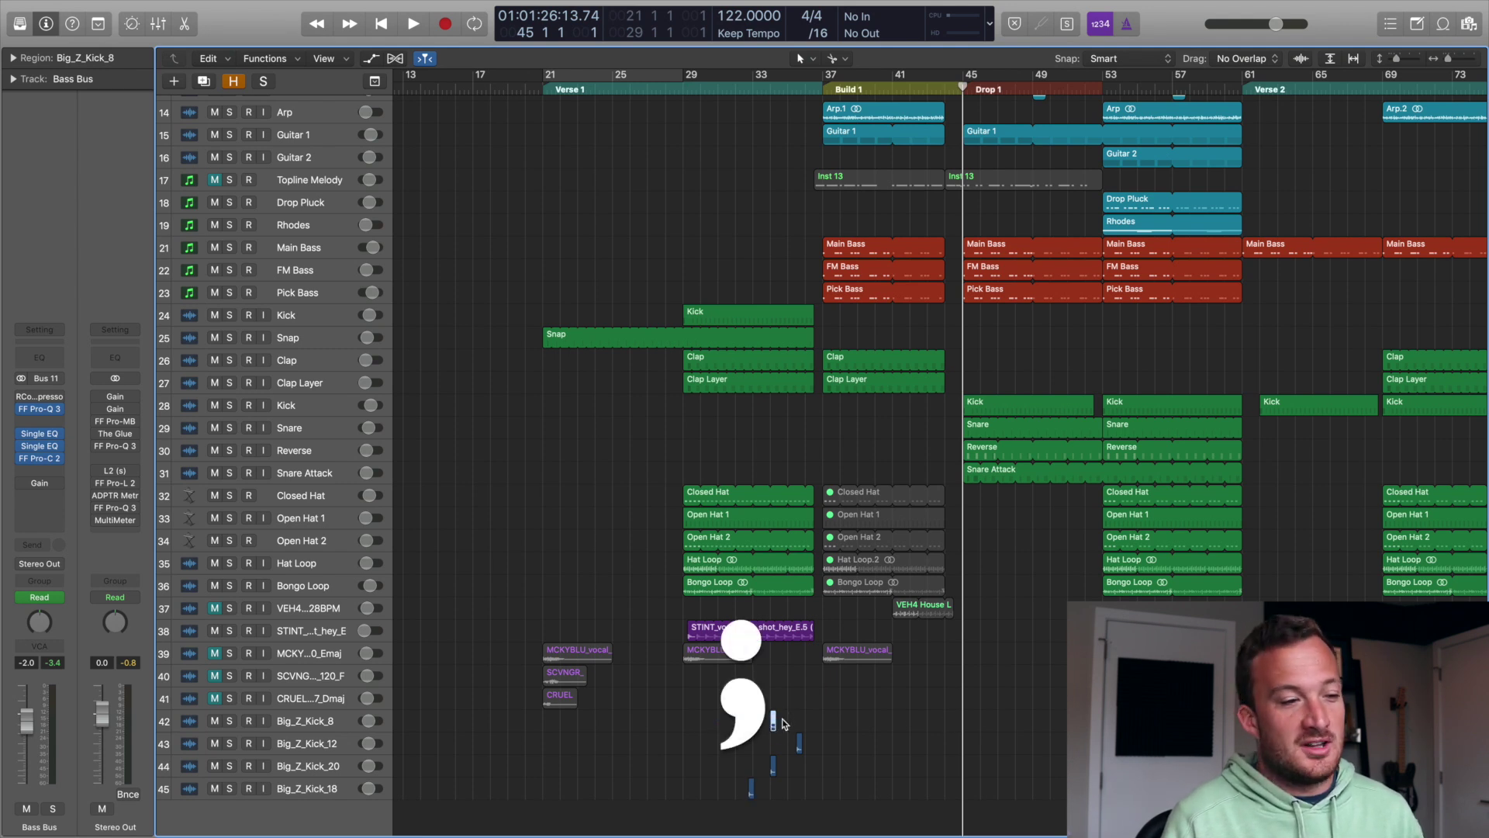
{"action": "key", "text": "semicolon"}
{"action": "left_click", "coordinate": [807, 740]}
{"action": "key", "text": "semicolon"}
{"action": "left_click", "coordinate": [773, 766]}
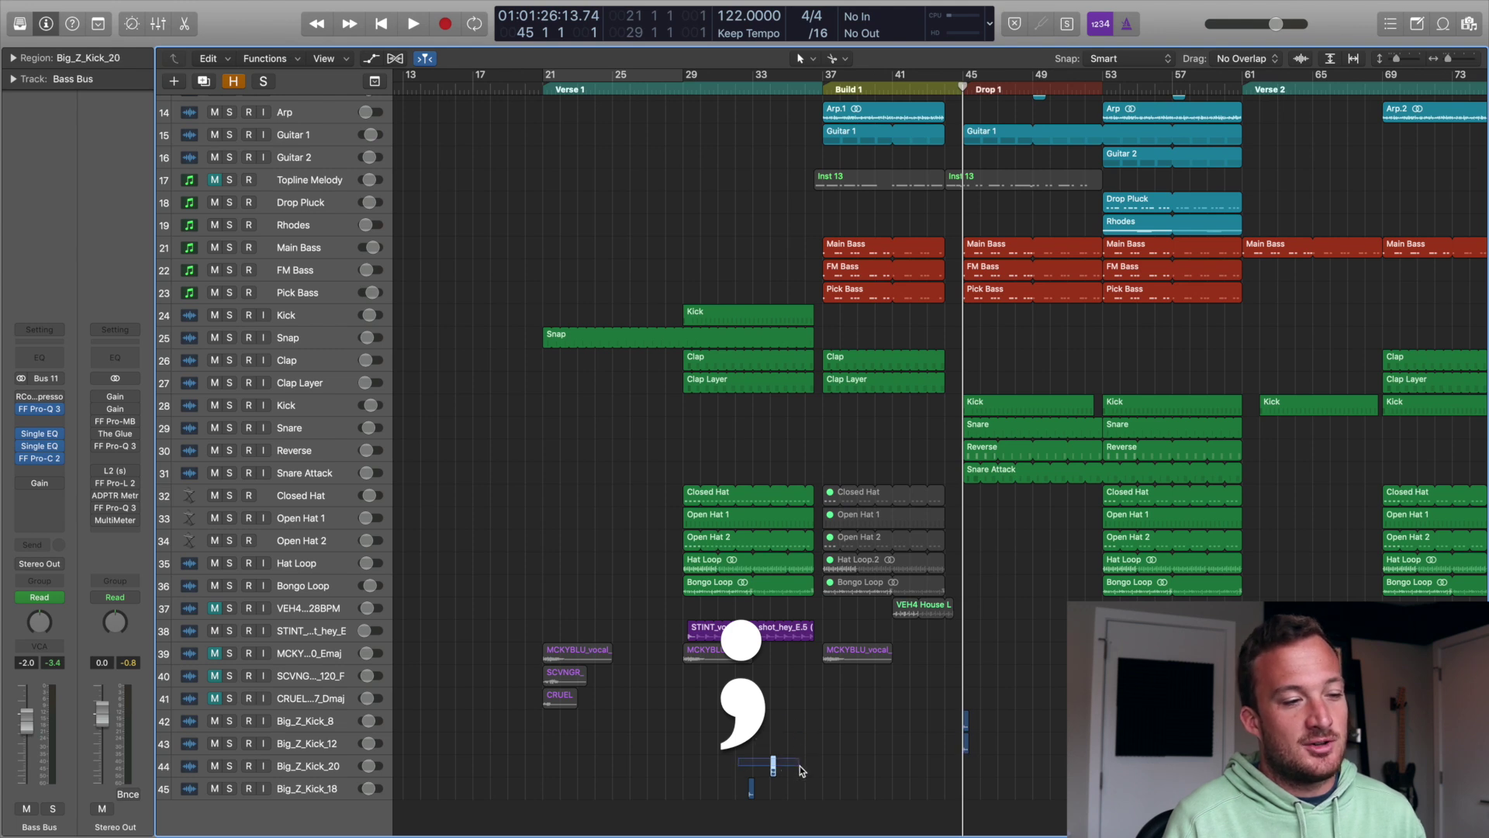
{"action": "key", "text": "semicolon"}
{"action": "left_click", "coordinate": [751, 788]}
{"action": "key", "text": "semicolon"}
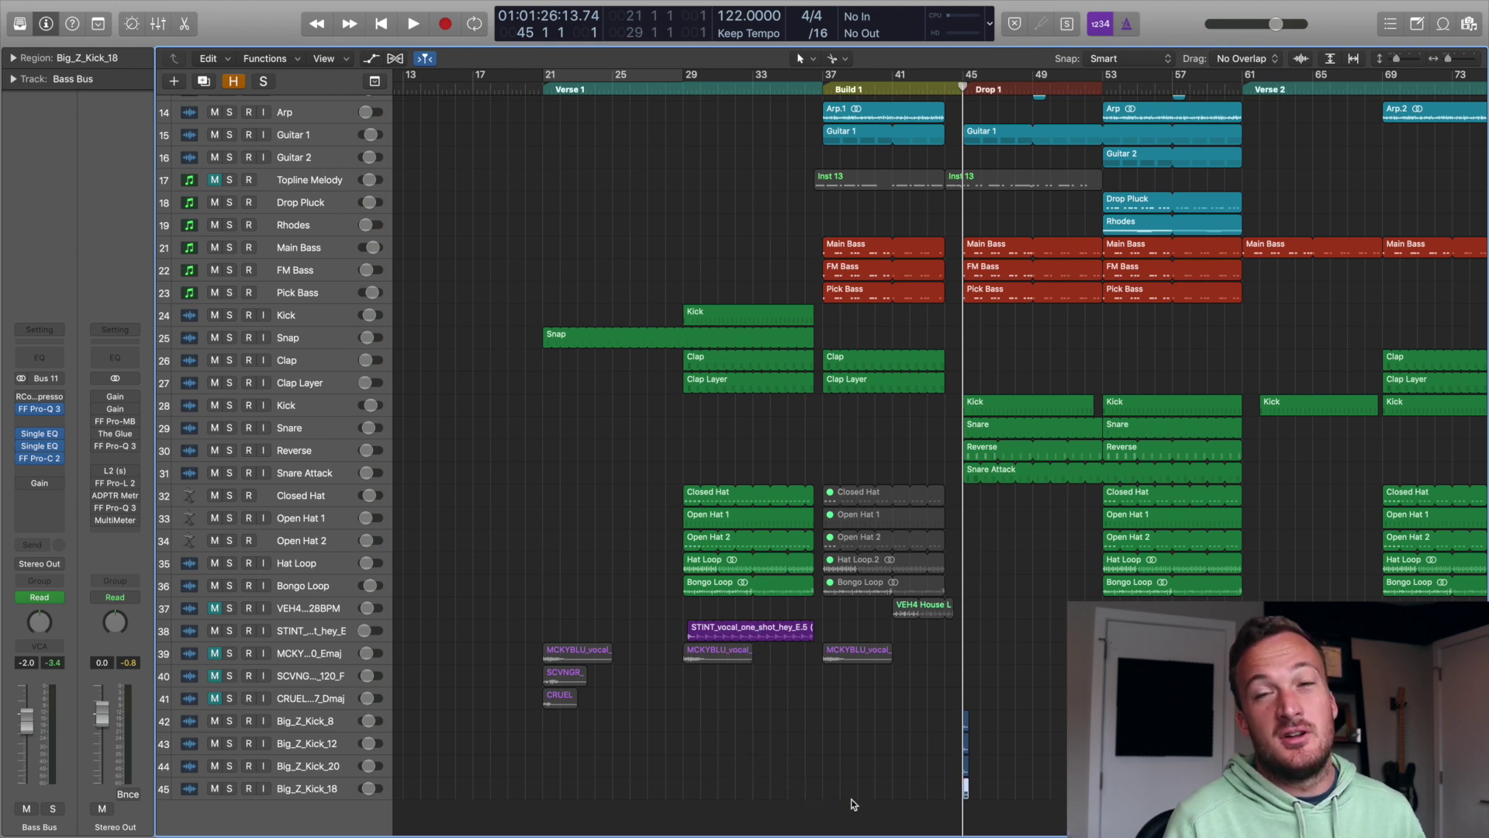
Step: Zoom in horizontally on the kick regions at bar 45
{"action": "scroll", "coordinate": [682, 764], "scroll_direction": "right", "scroll_amount": 4}
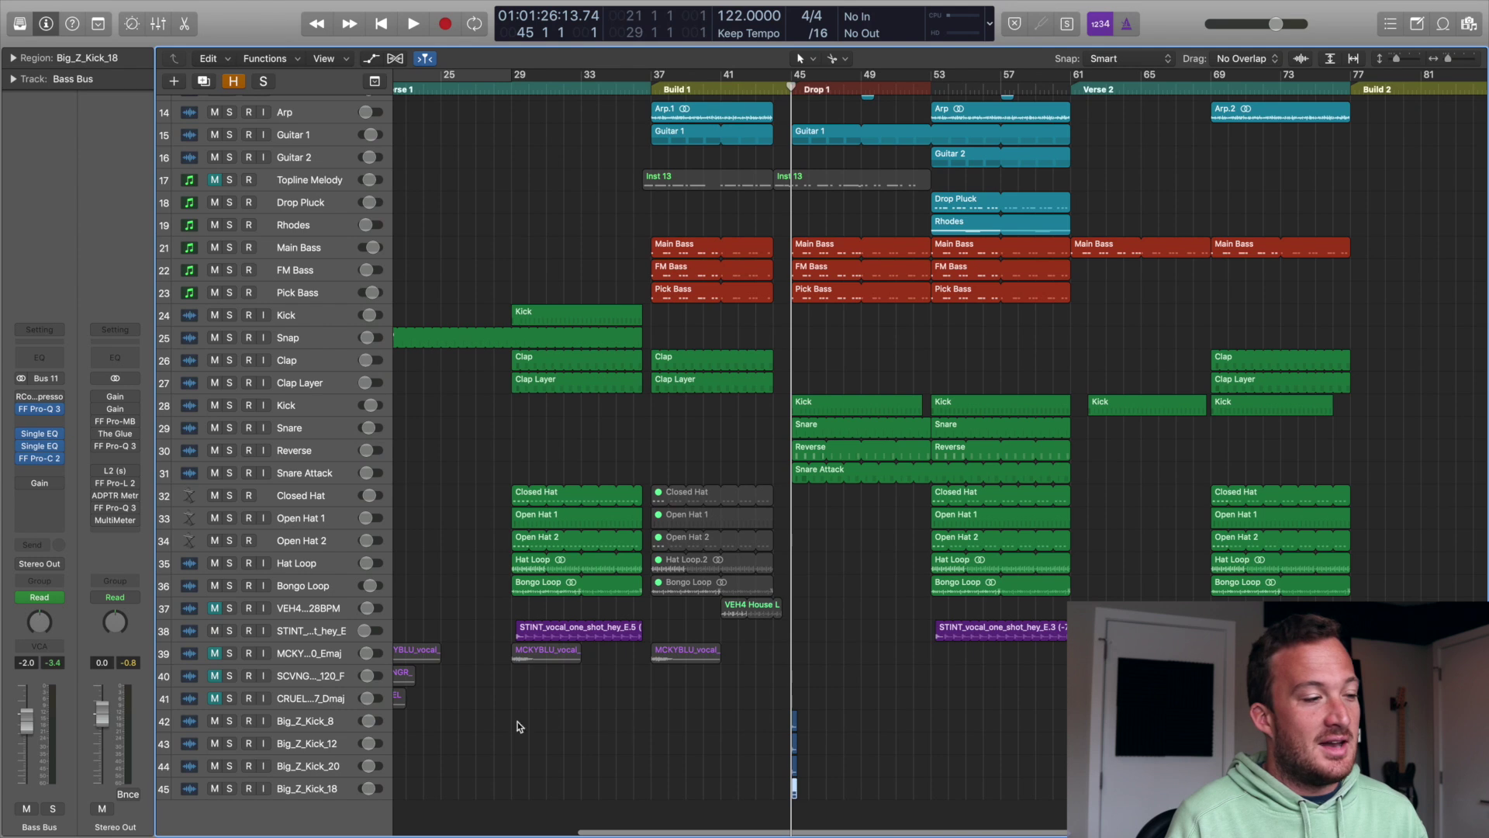
{"action": "left_click", "coordinate": [427, 721]}
{"action": "key", "text": "super+Right"}
{"action": "key", "text": "super+Right"}
{"action": "key", "text": "super+Right"}
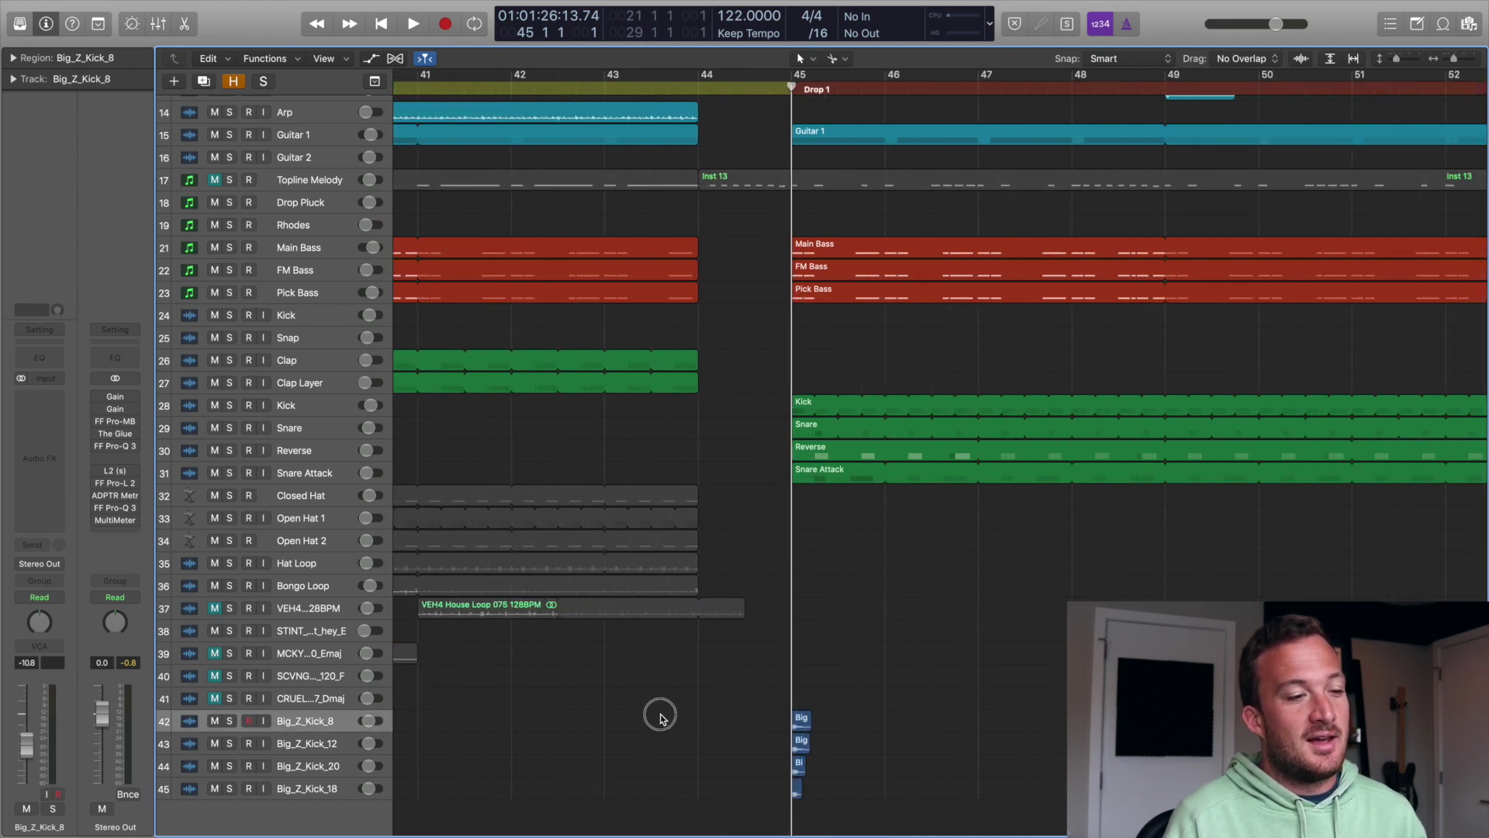
{"action": "left_click", "coordinate": [820, 720]}
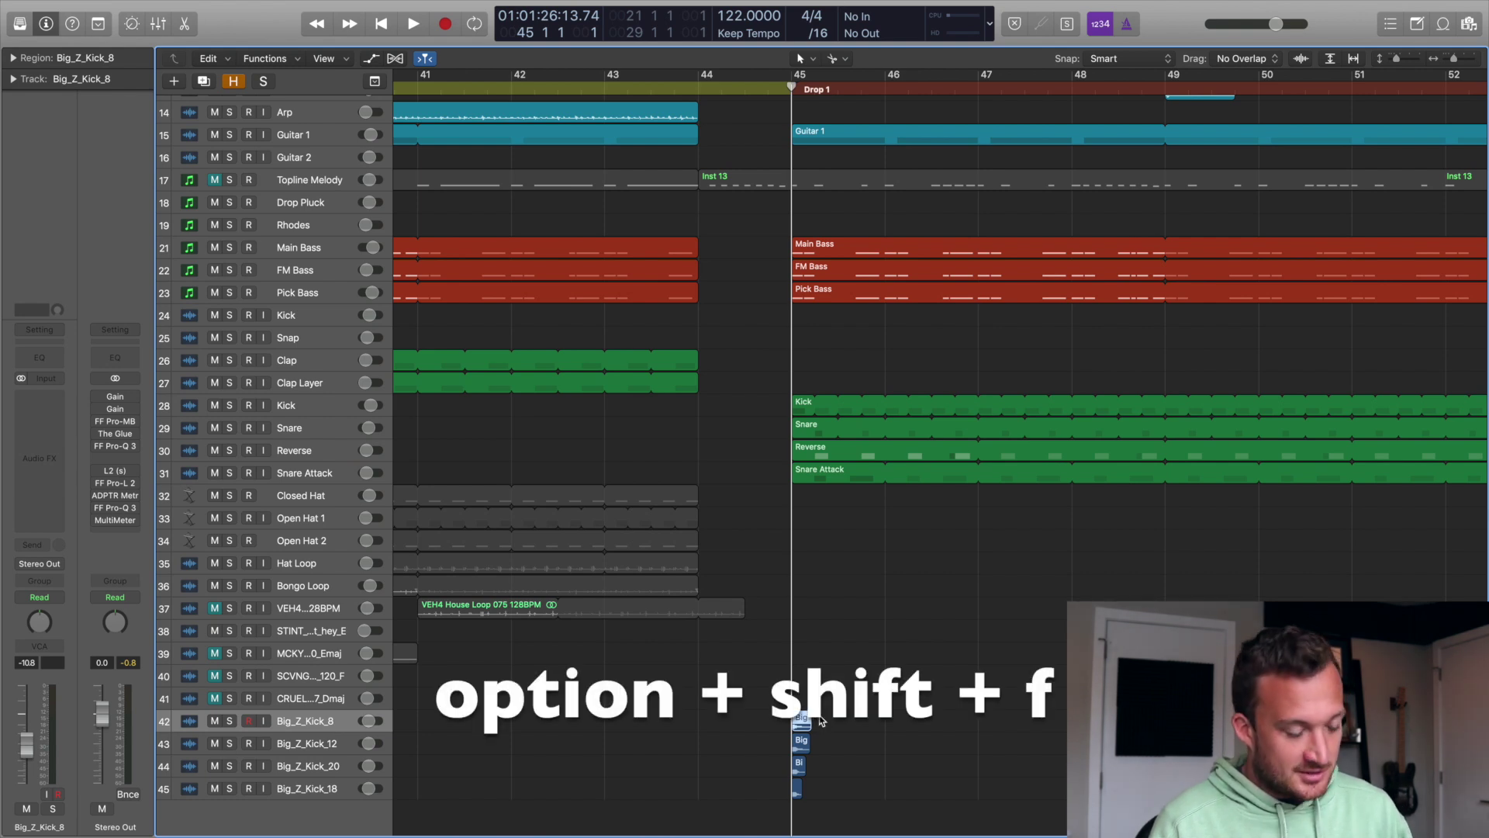
Step: Extend each of the four kick regions to one bar, then select all four together
{"action": "key", "text": "alt+shift+f"}
{"action": "key", "text": "Down"}
{"action": "key", "text": "alt+shift+f"}
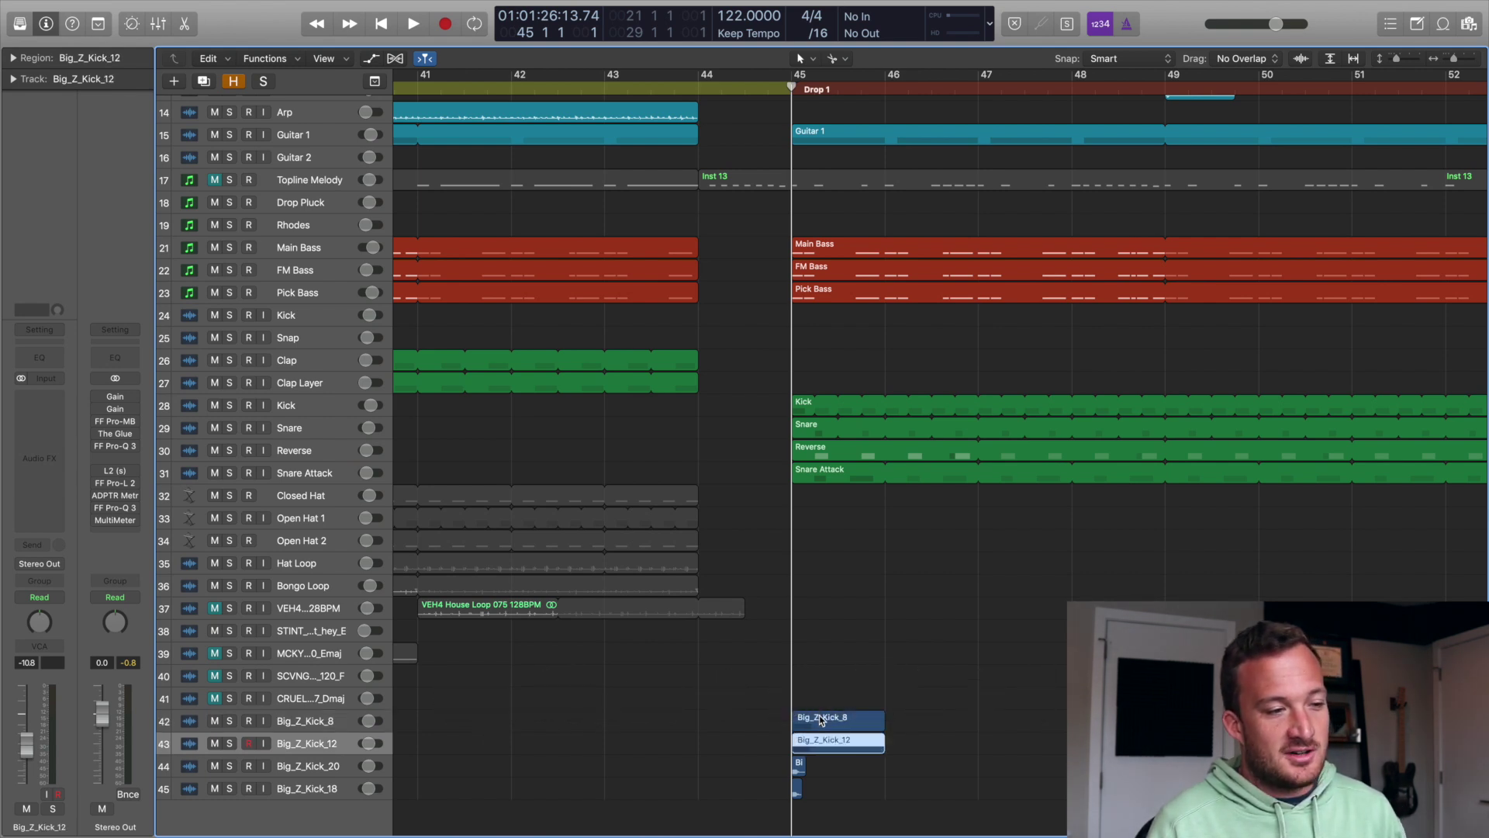
{"action": "key", "text": "Down"}
{"action": "key", "text": "alt+shift+f"}
{"action": "key", "text": "Down"}
{"action": "key", "text": "alt+shift+f"}
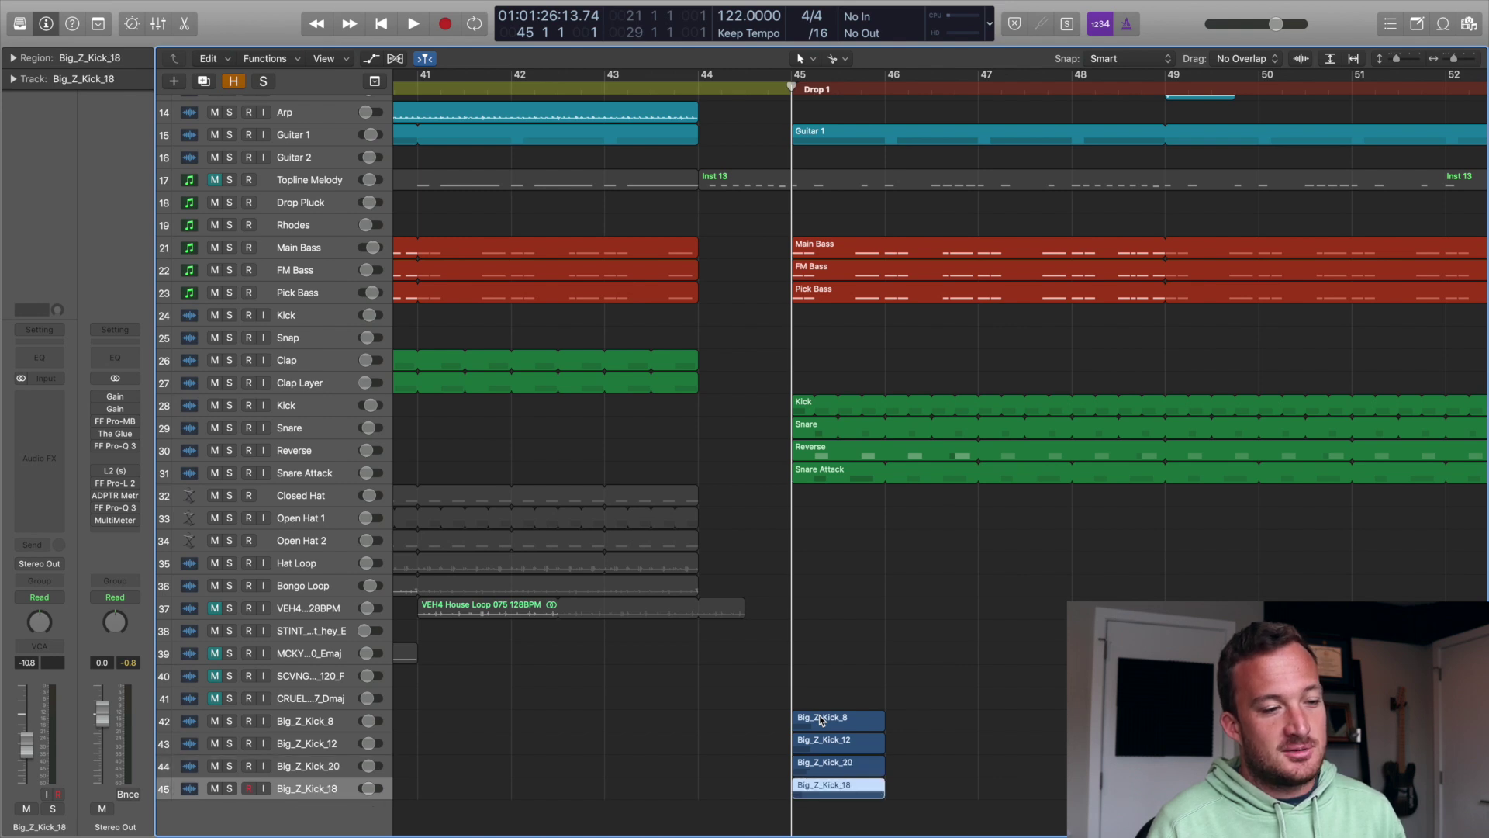
{"action": "left_click_drag", "start_coordinate": [741, 702], "coordinate": [814, 789]}
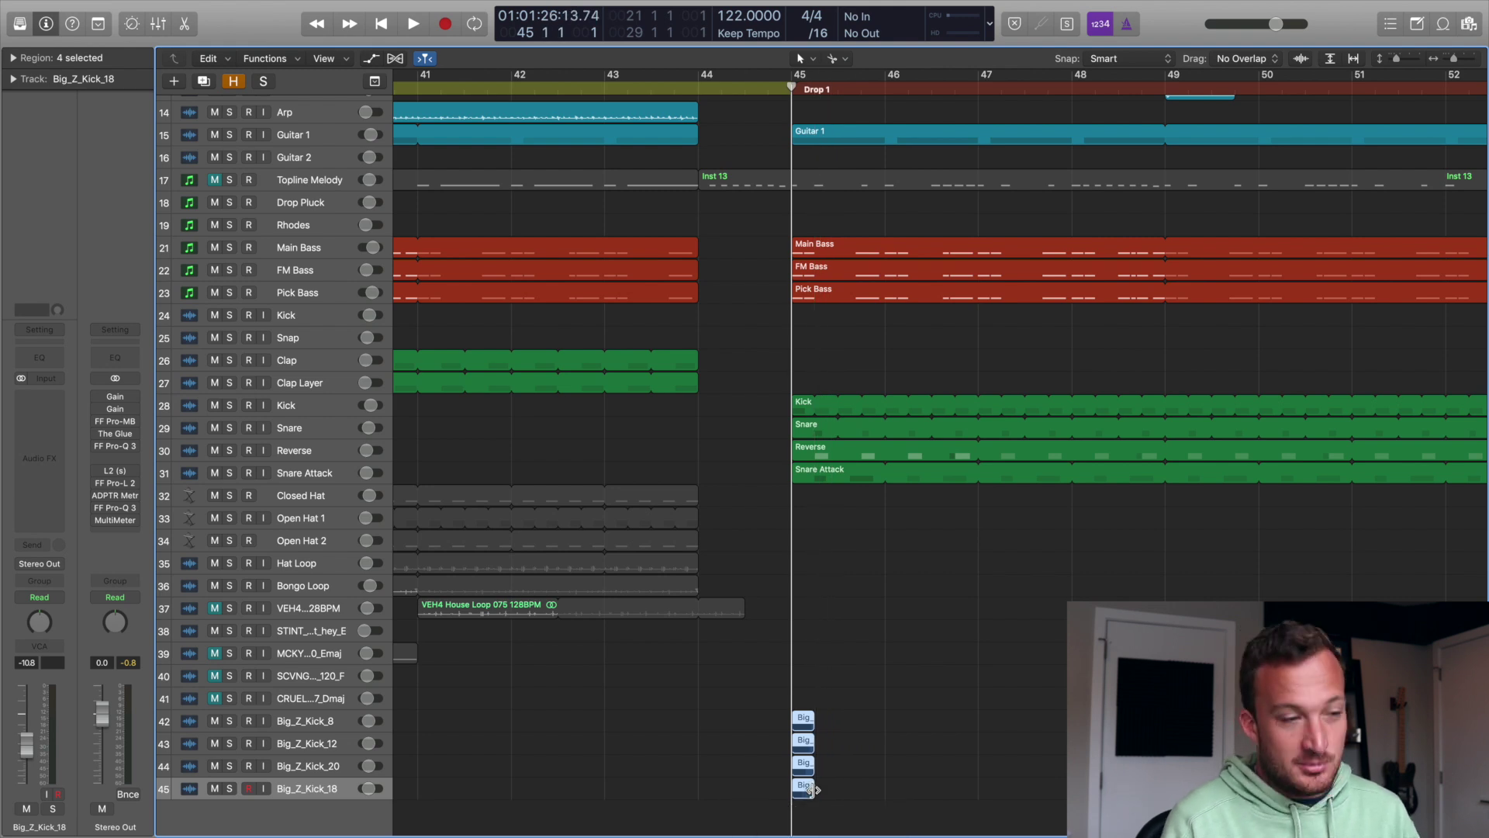
Step: Loop the four kick regions and trim the loop end back to bar 61
{"action": "key", "text": "l"}
{"action": "key", "text": "super+Left"}
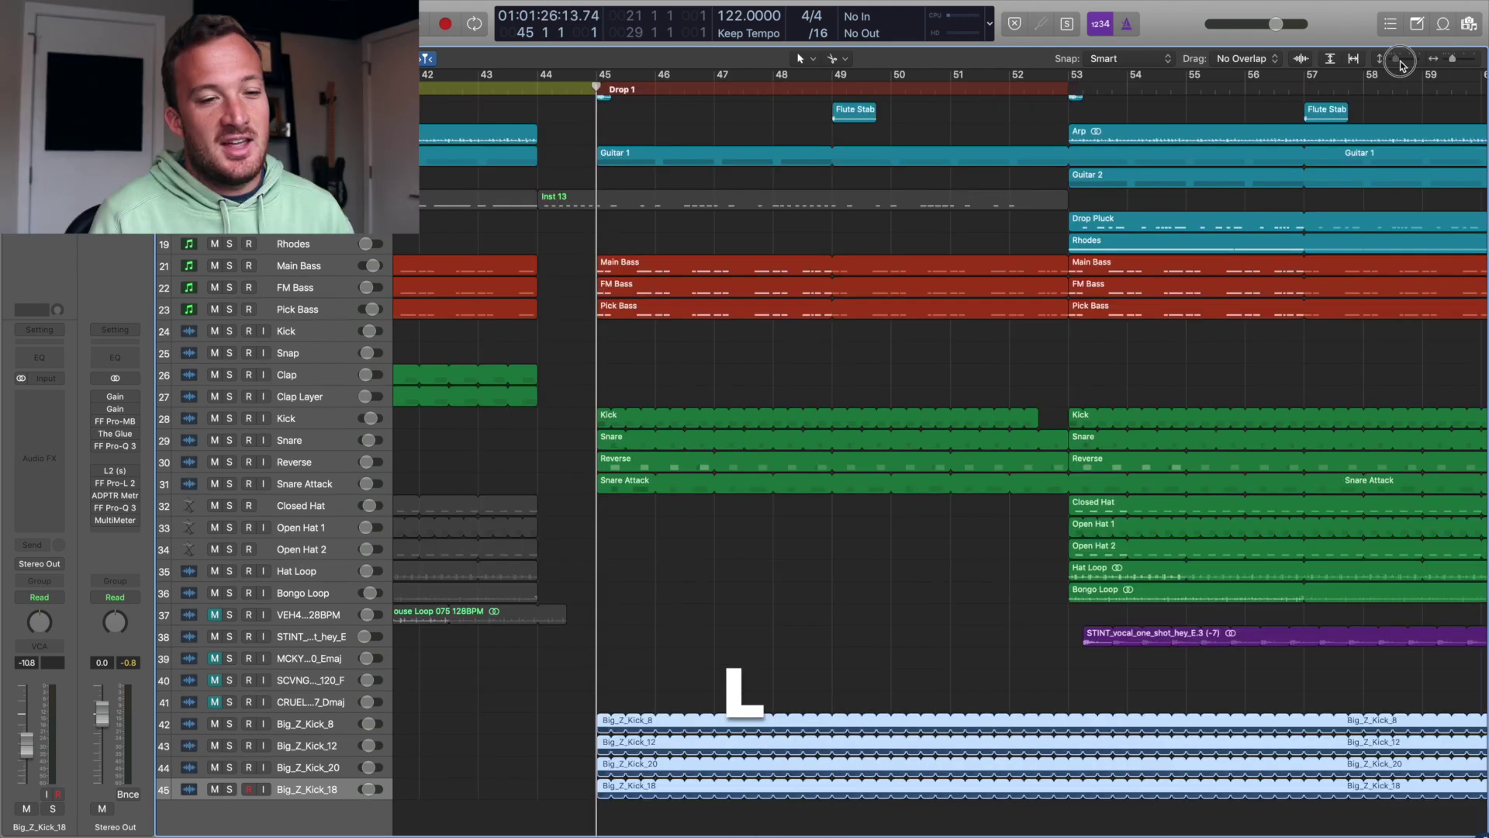
{"action": "key", "text": "super+Down"}
{"action": "scroll", "coordinate": [1266, 406], "scroll_direction": "right", "scroll_amount": 3}
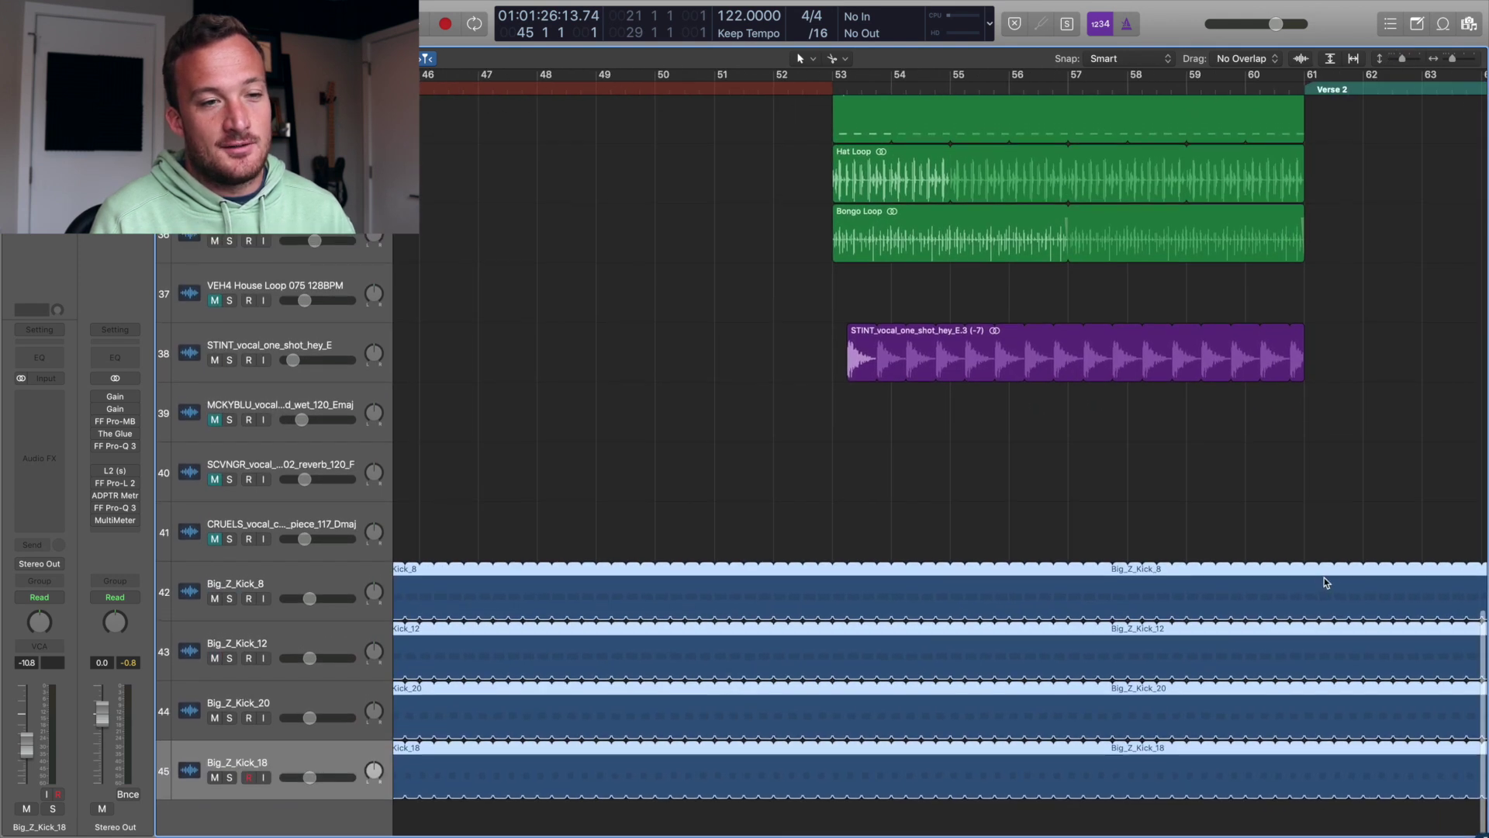
{"action": "left_click_drag", "start_coordinate": [1481, 617], "coordinate": [1303, 620]}
{"action": "key", "text": "super+Left"}
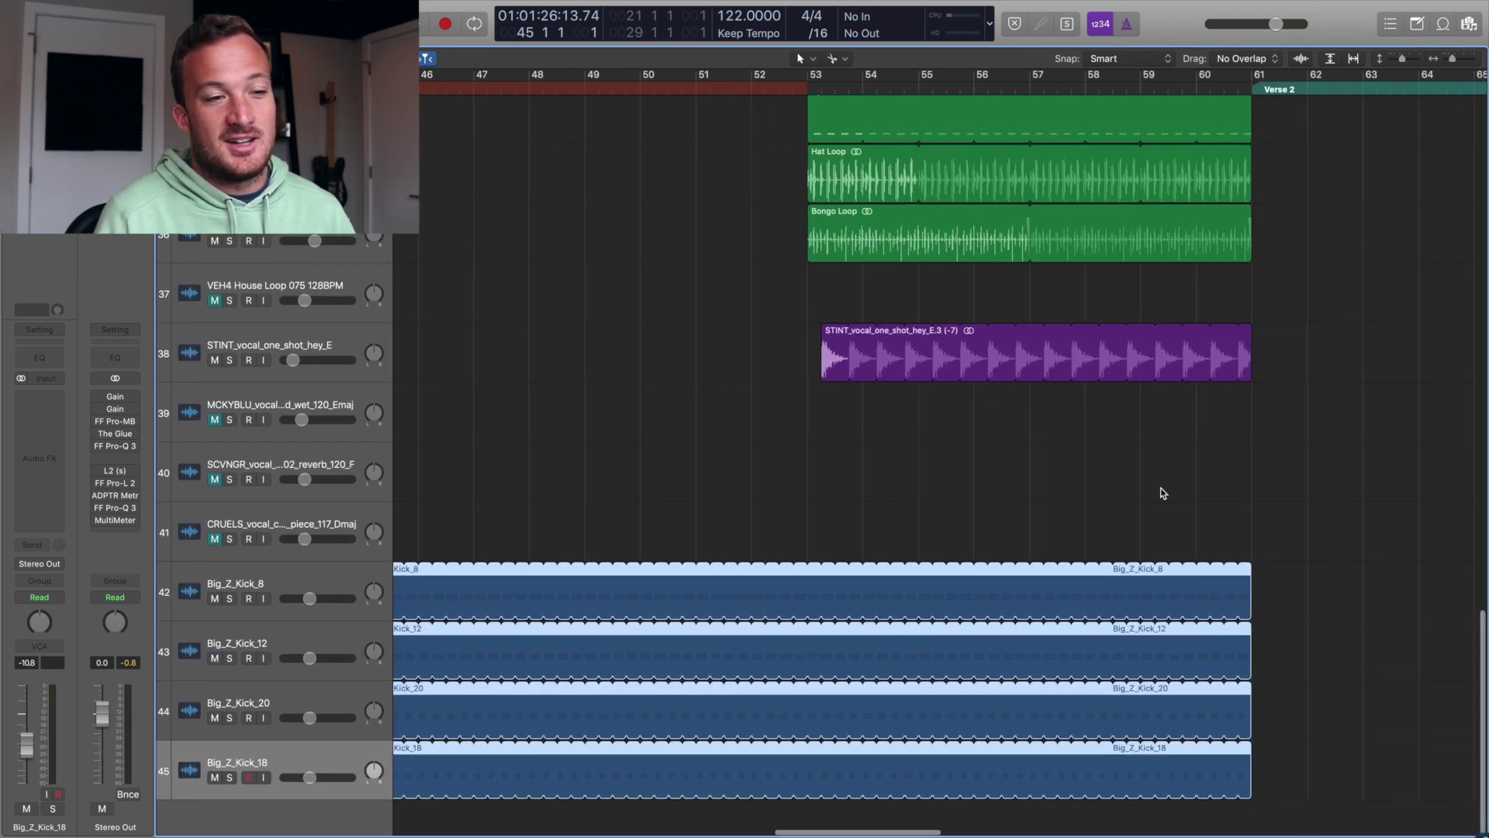
{"action": "scroll", "coordinate": [1162, 493], "scroll_direction": "left", "scroll_amount": 3}
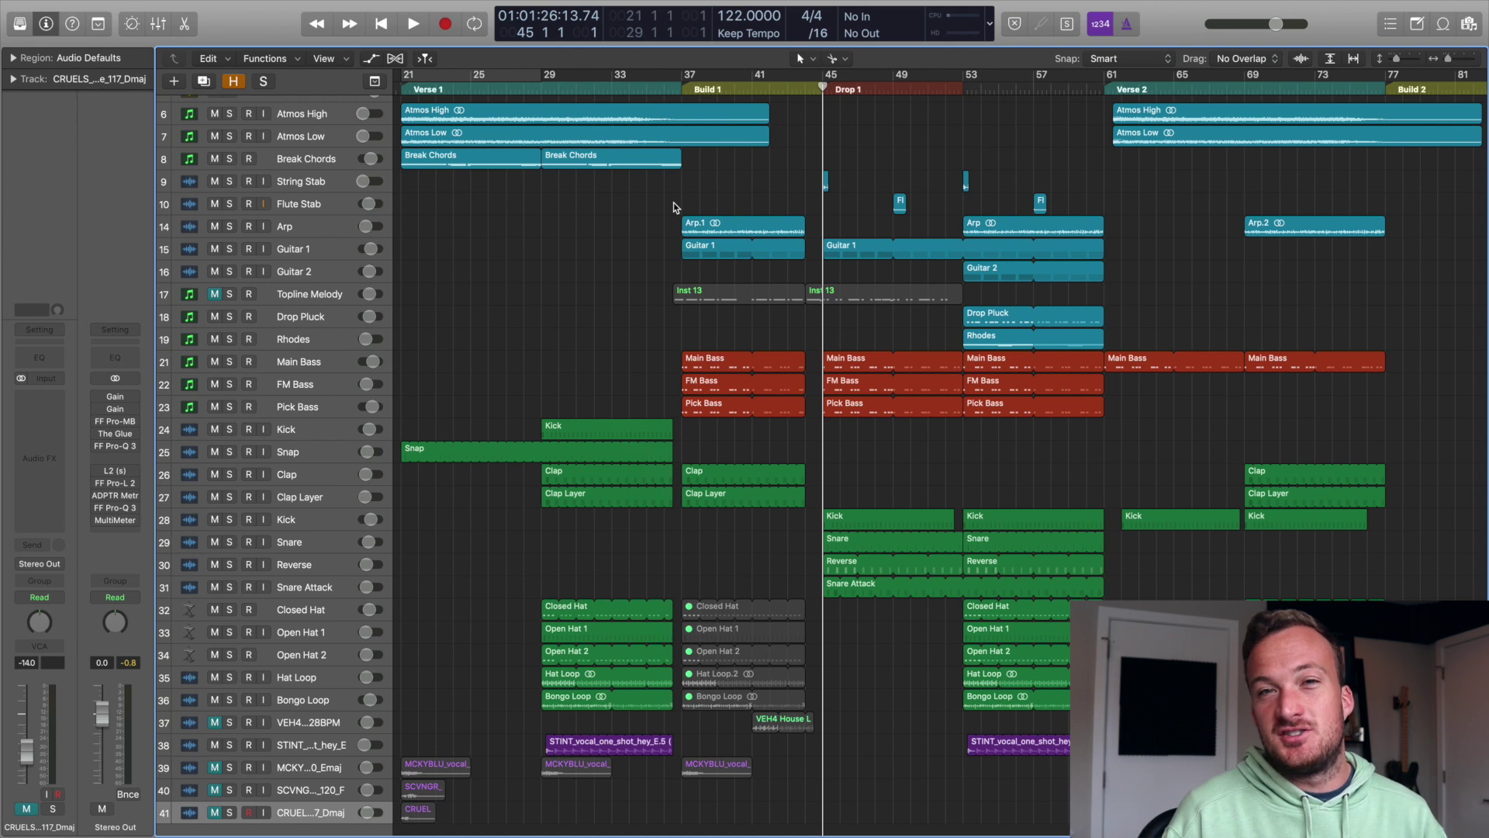
Step: Select the Arp and Guitar 1 regions, try pink and magenta colours, then revert them to cyan
{"action": "left_click_drag", "start_coordinate": [663, 179], "coordinate": [1052, 232]}
{"action": "left_click_drag", "start_coordinate": [601, 182], "coordinate": [1111, 257]}
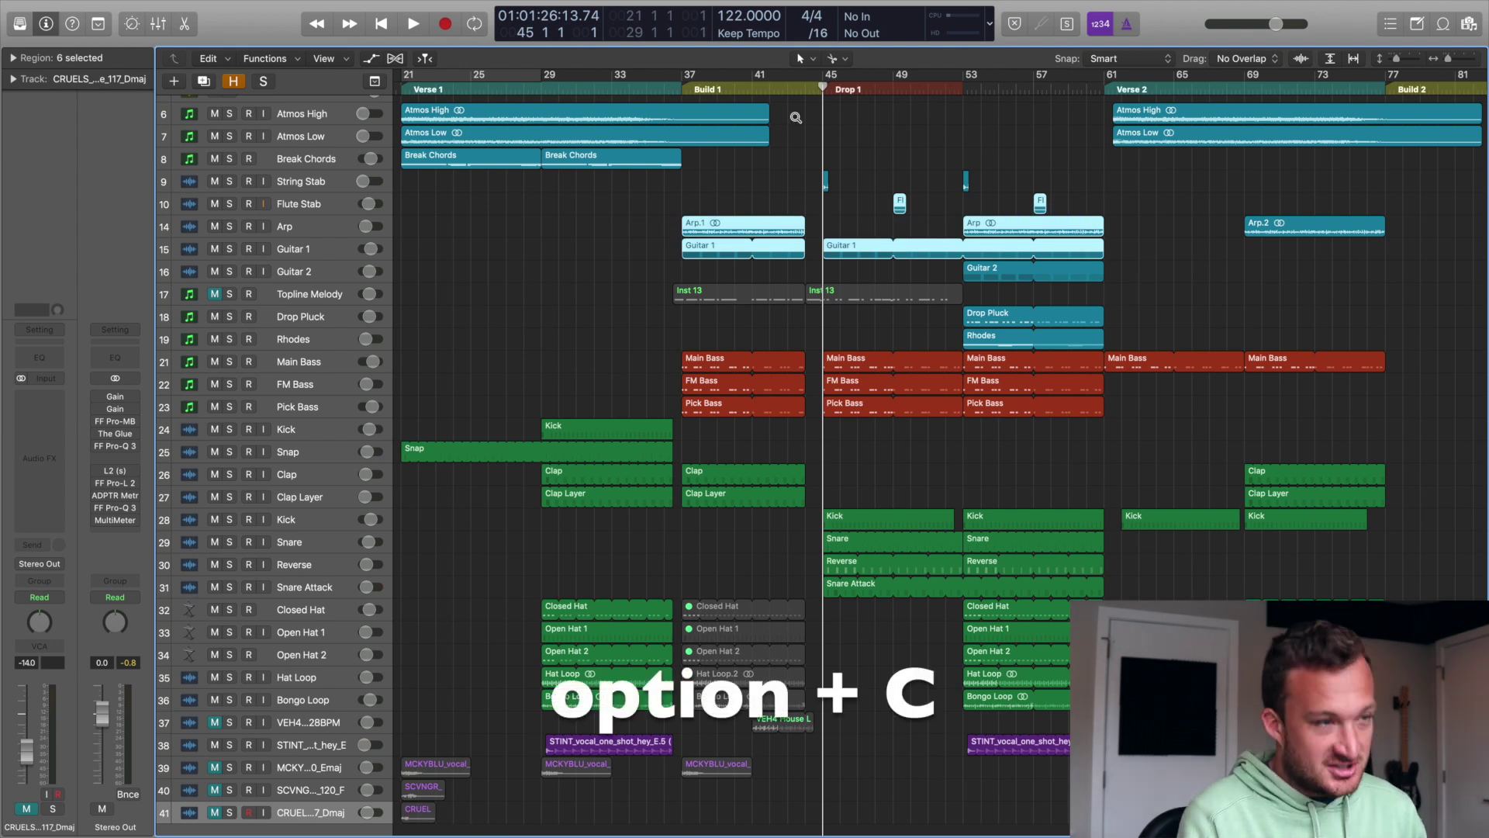
{"action": "key", "text": "alt+c"}
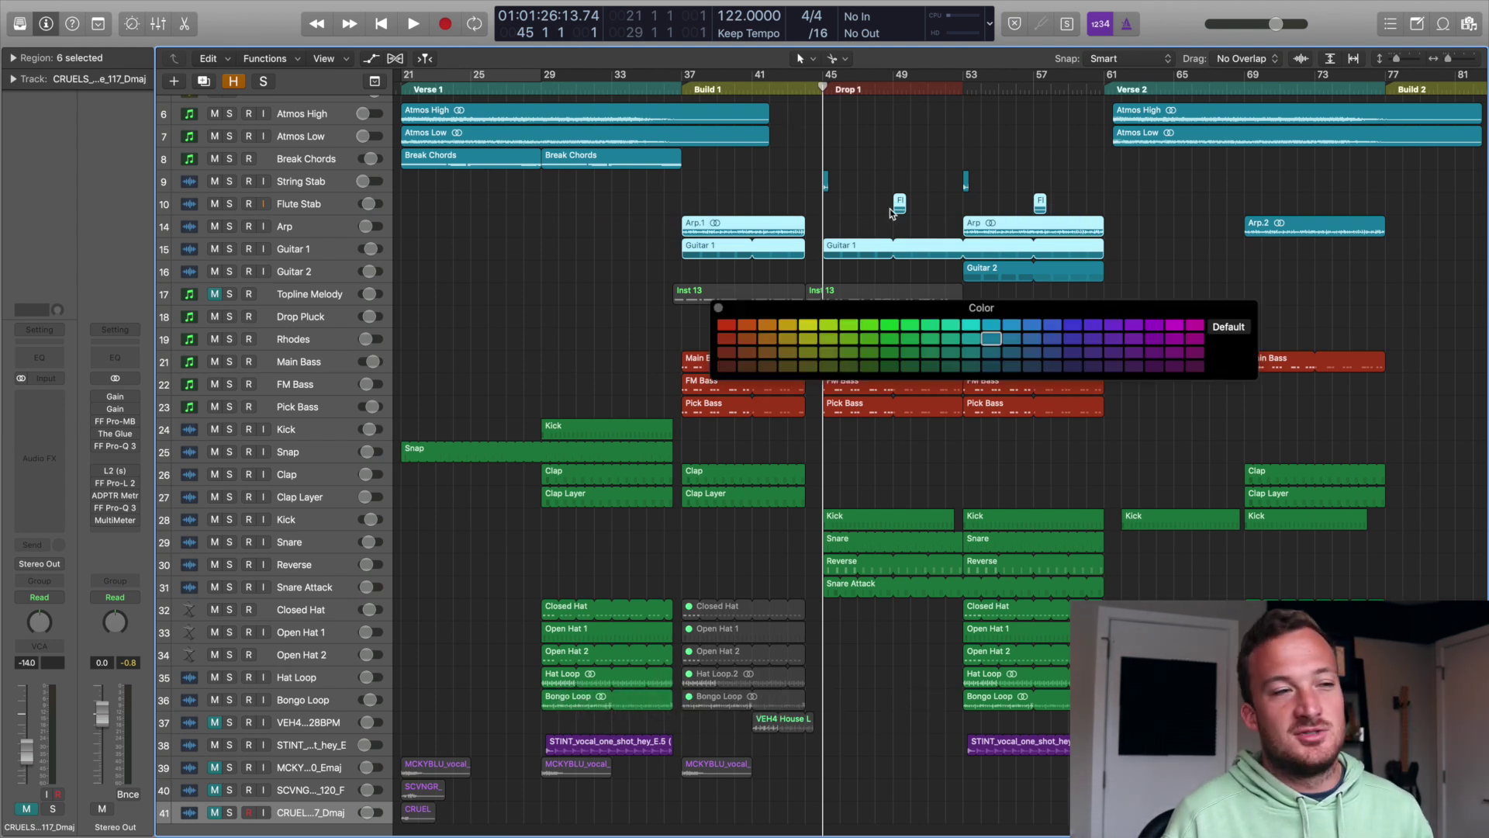
{"action": "left_click", "coordinate": [1154, 350]}
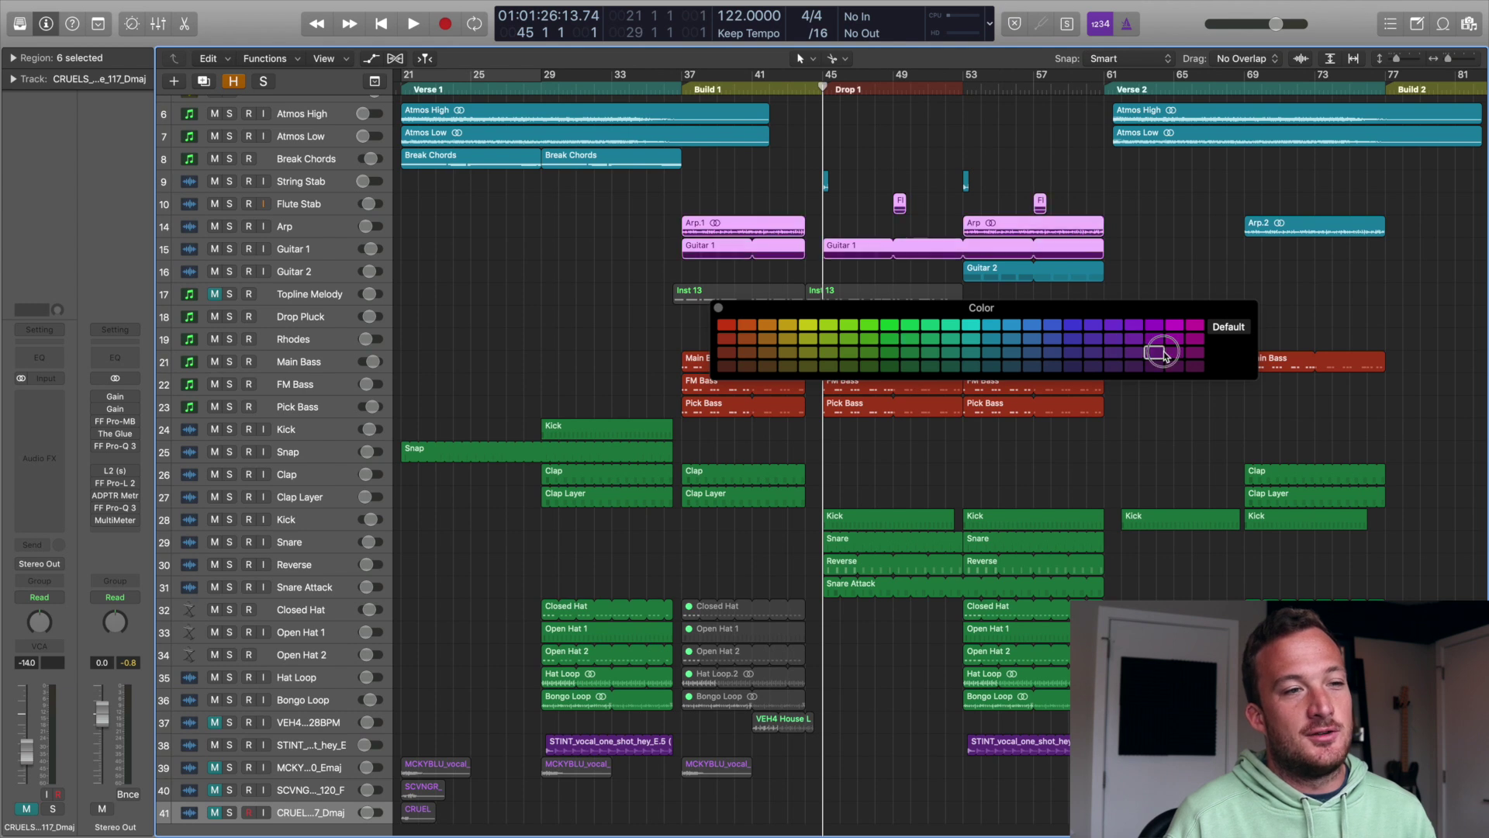
{"action": "left_click", "coordinate": [1194, 353]}
{"action": "left_click", "coordinate": [1005, 353]}
{"action": "key", "text": "alt+c"}
{"action": "left_click", "coordinate": [618, 256]}
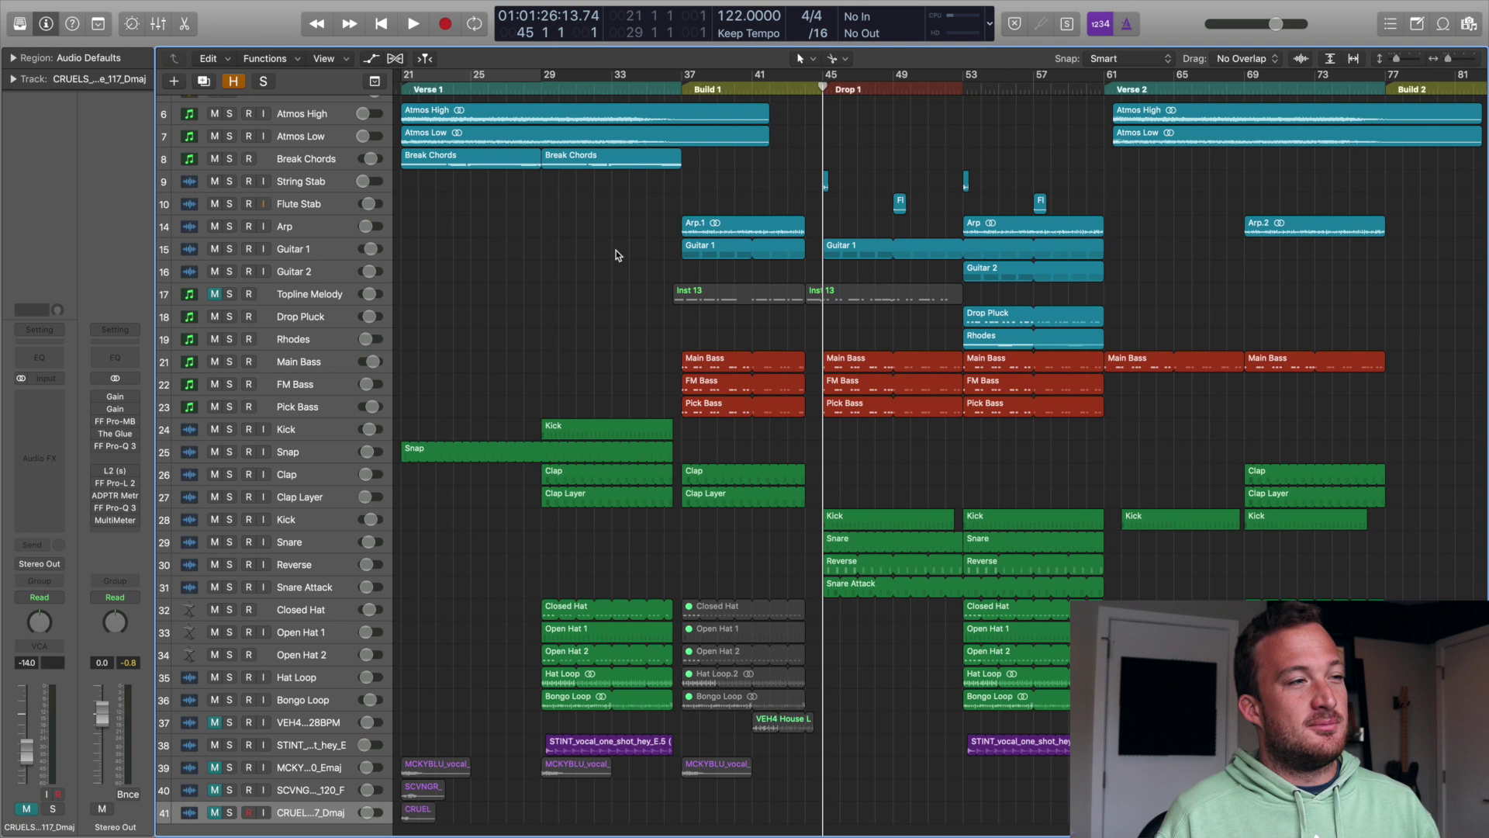
{"action": "left_click", "coordinate": [335, 115]}
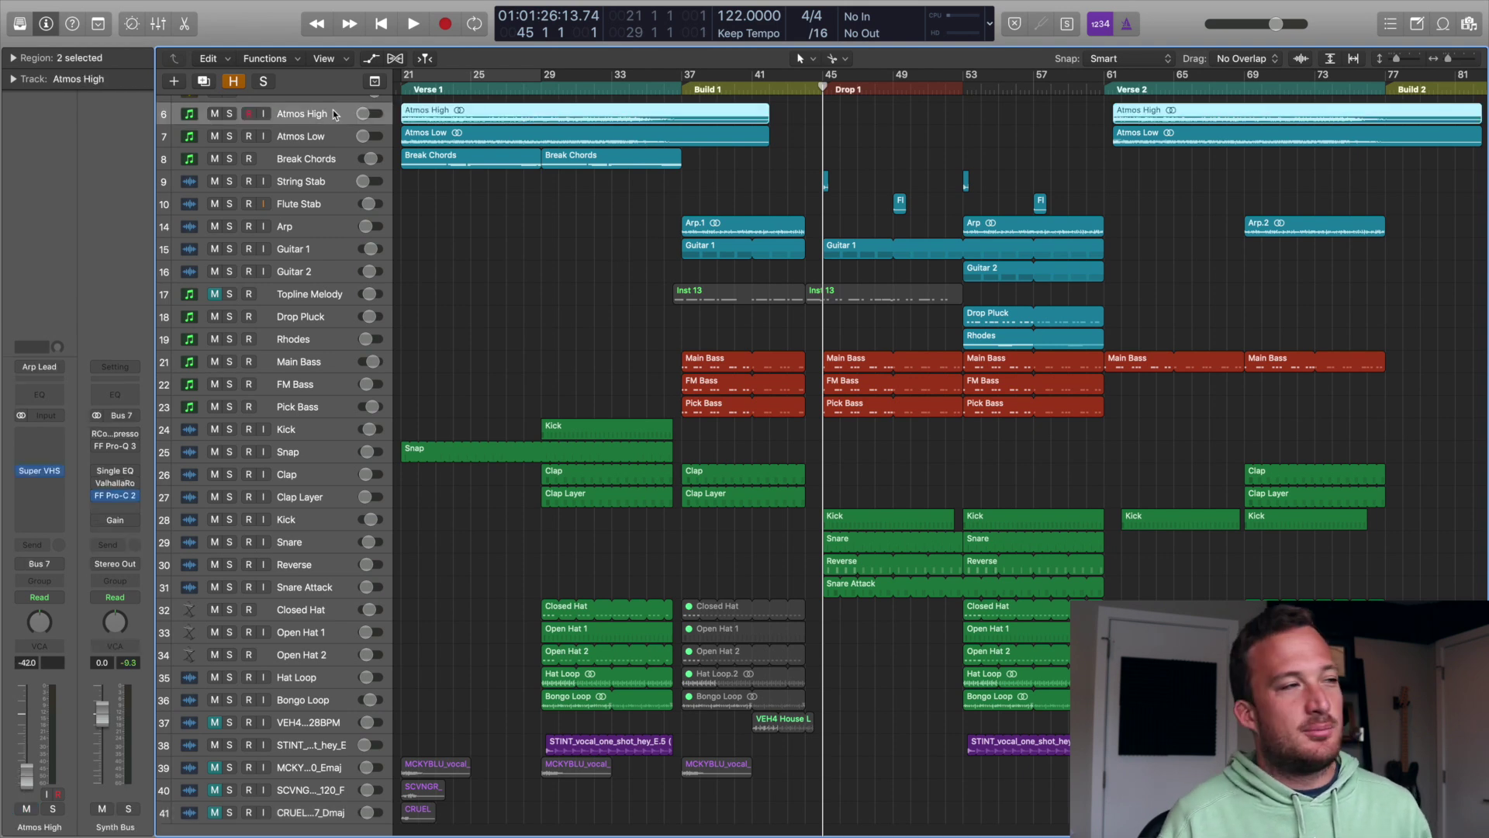
{"action": "left_click", "coordinate": [296, 228], "text": "shift"}
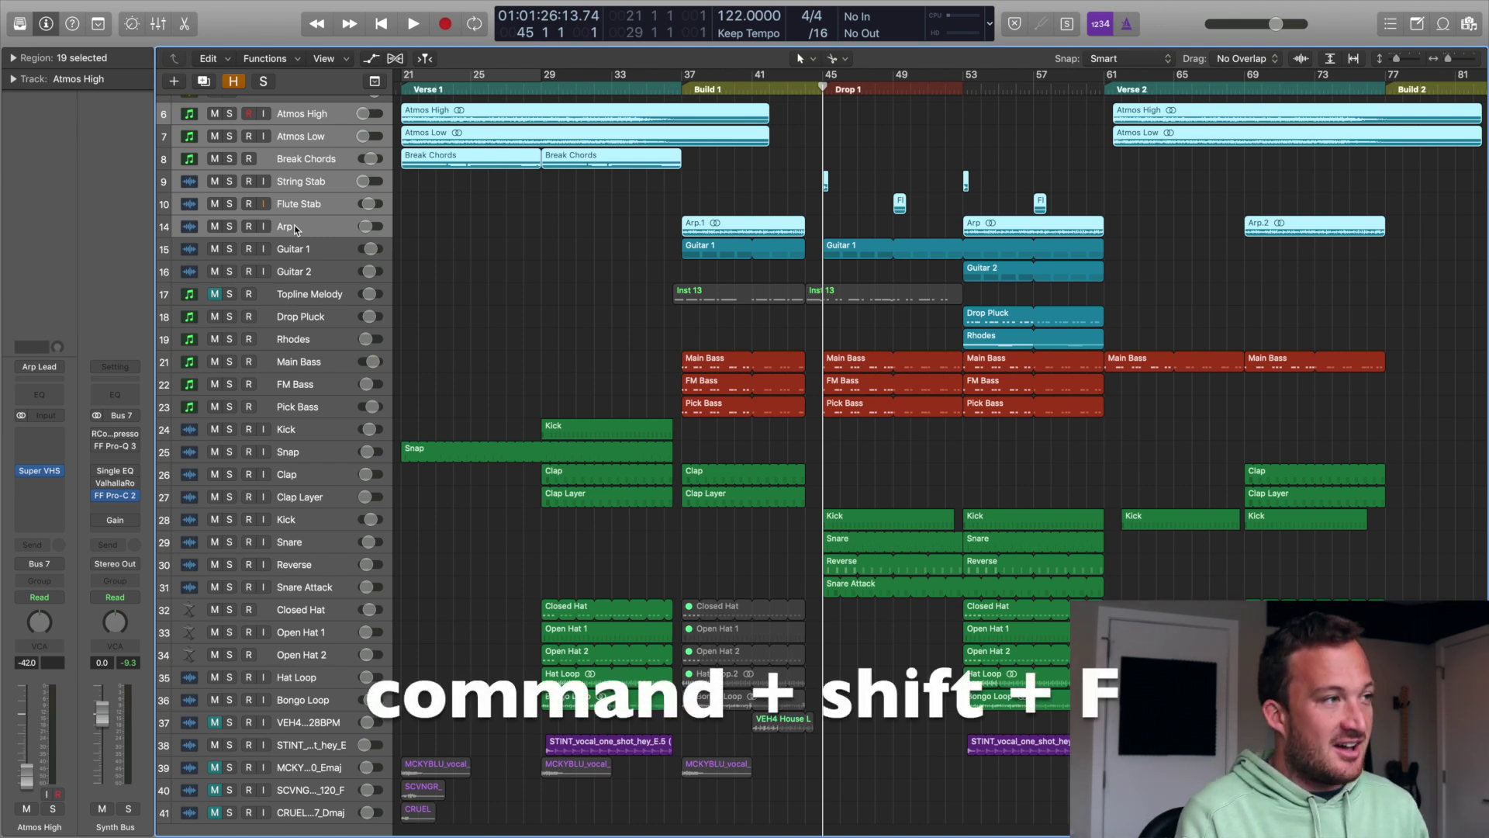
{"action": "key", "text": "super+shift+f"}
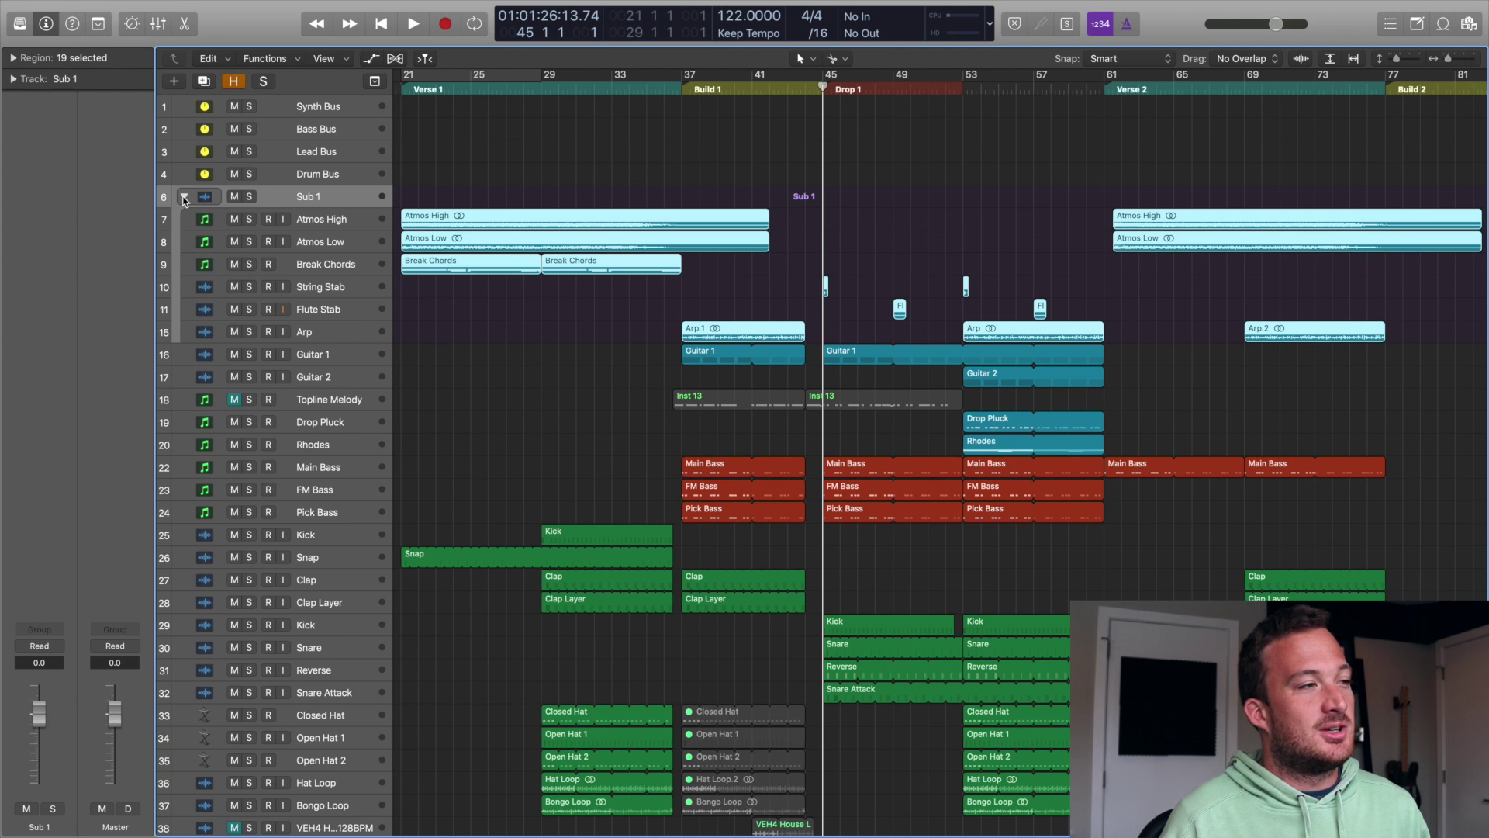
{"action": "left_click", "coordinate": [185, 198]}
{"action": "left_click", "coordinate": [184, 198]}
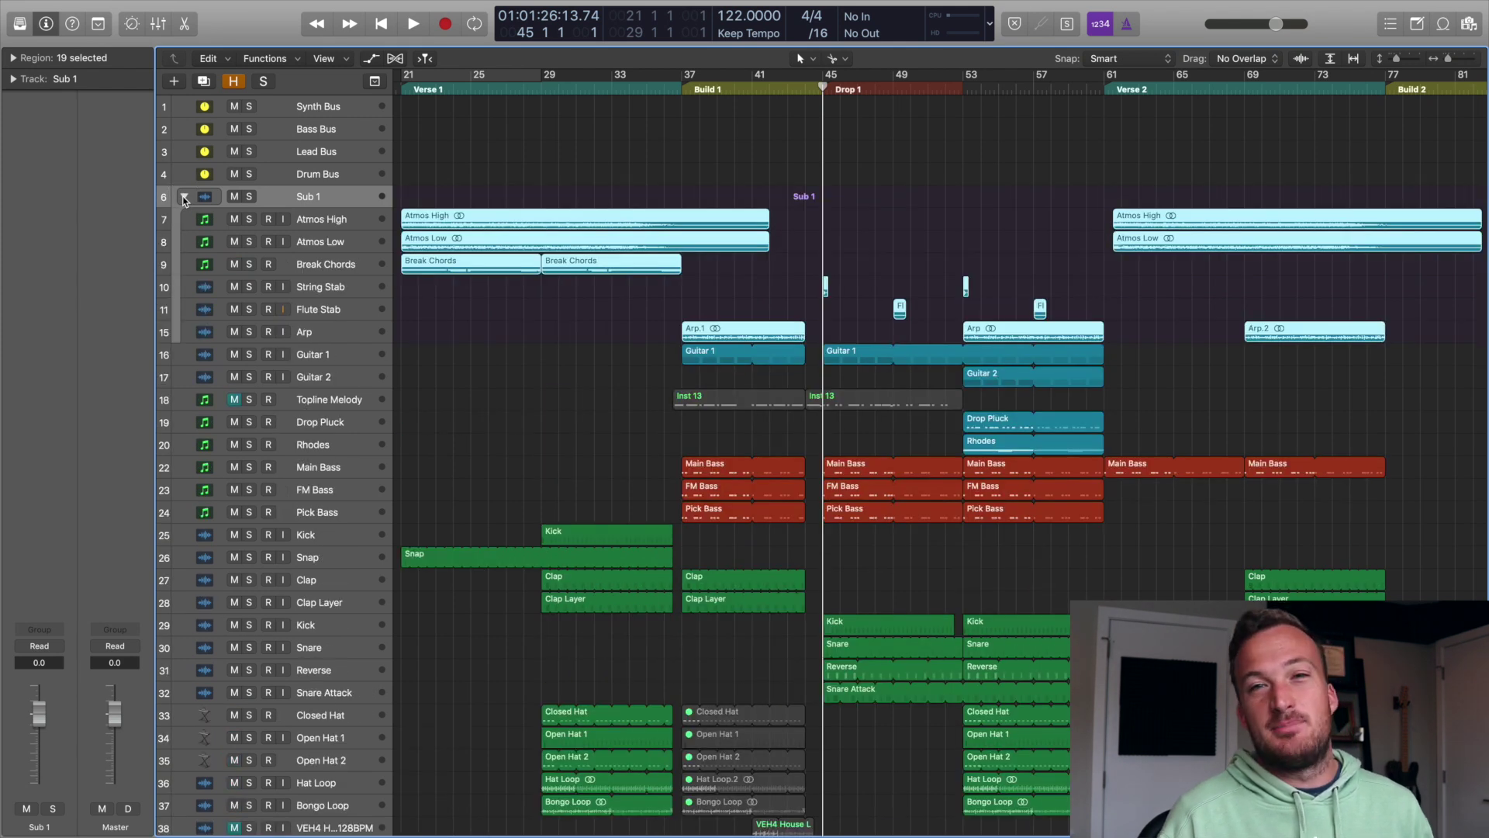
{"action": "left_click", "coordinate": [185, 198]}
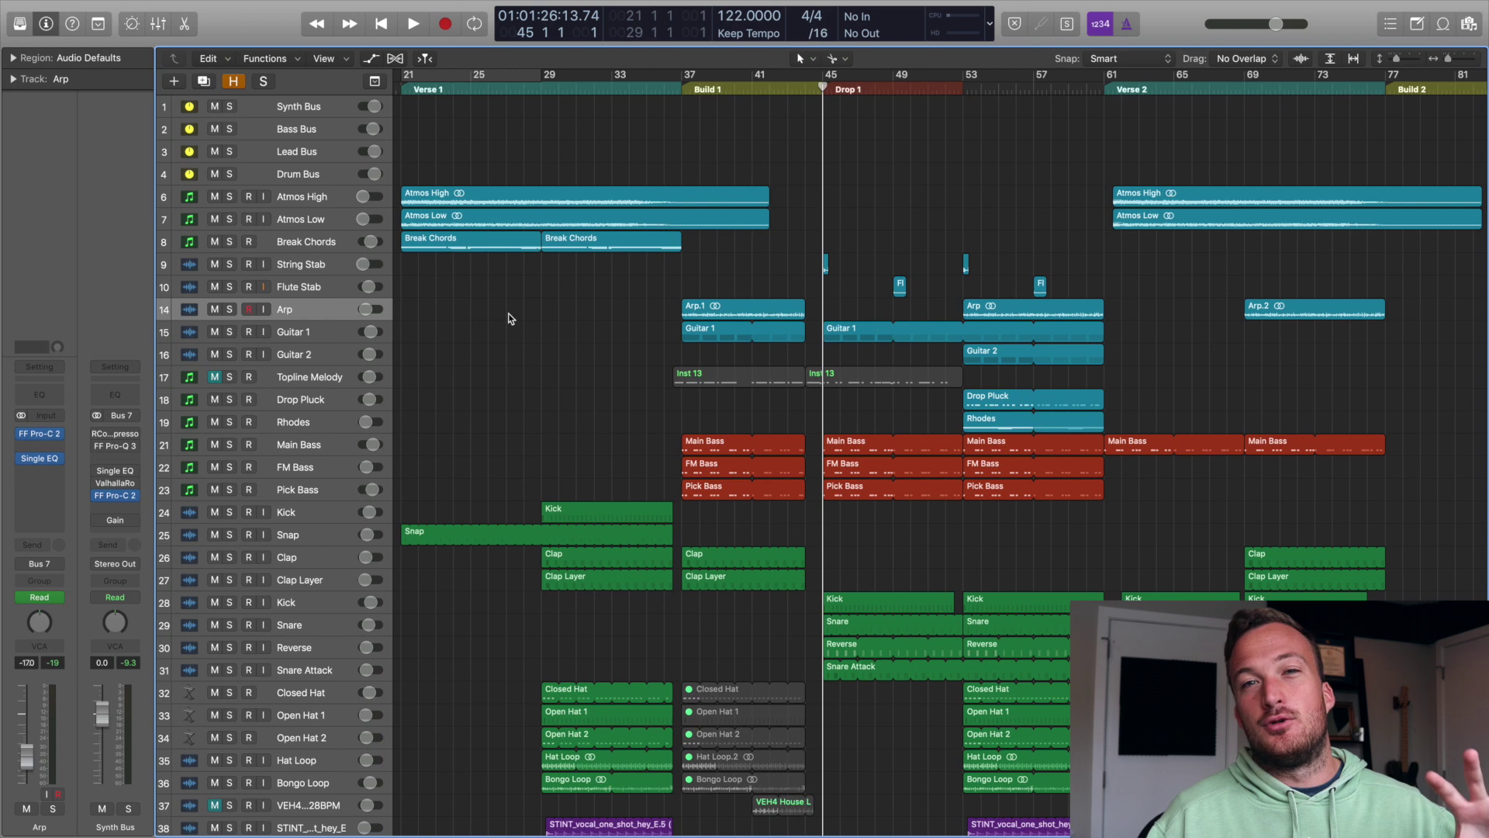
Step: Search all files for 'drum loop' and add KSHMR Indian Drum Loop 105BPM 06.wav at bar 53
{"action": "left_click", "coordinate": [1469, 24]}
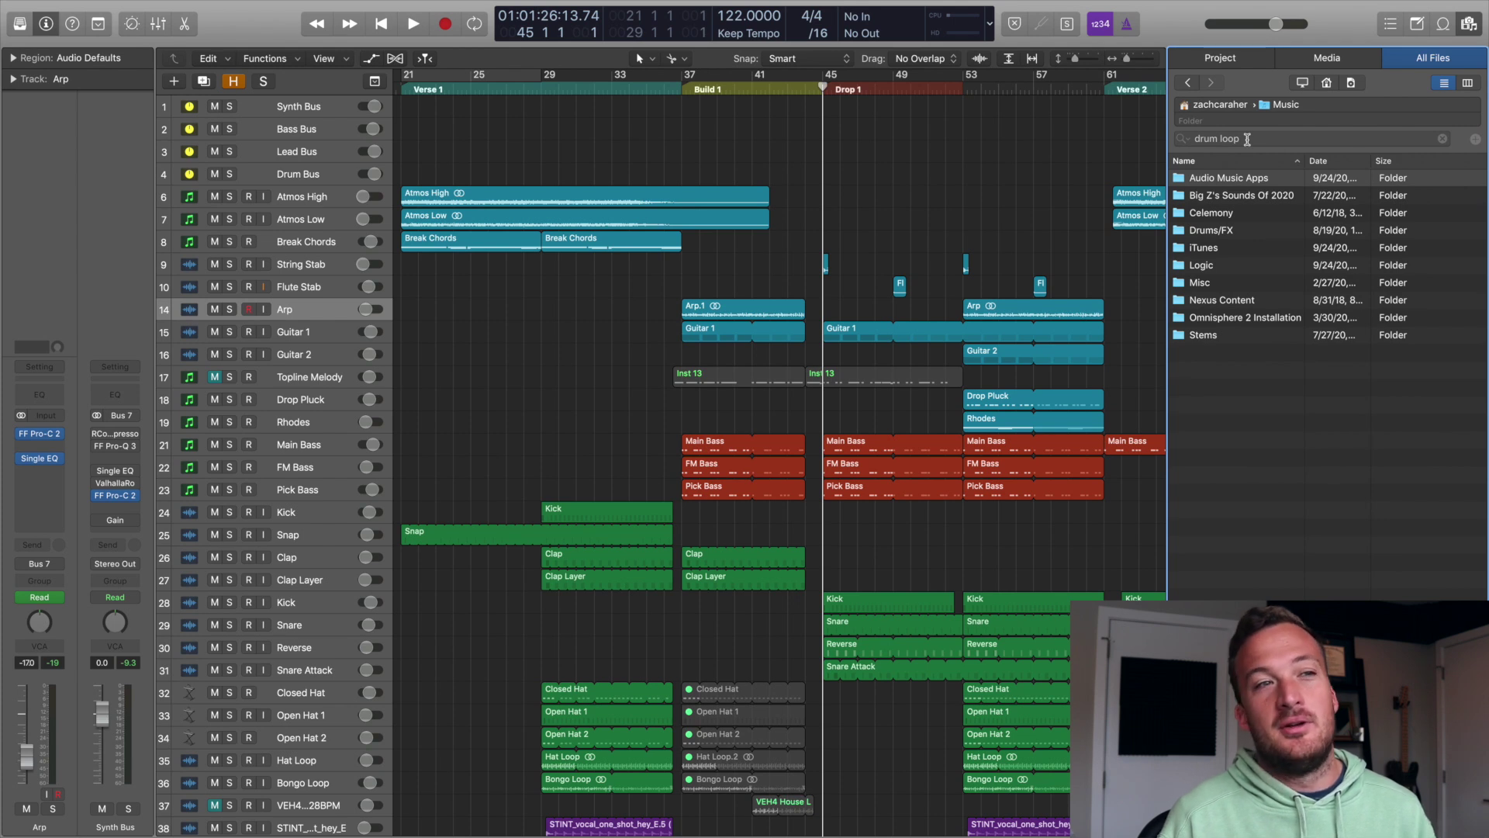
{"action": "key", "text": "Return"}
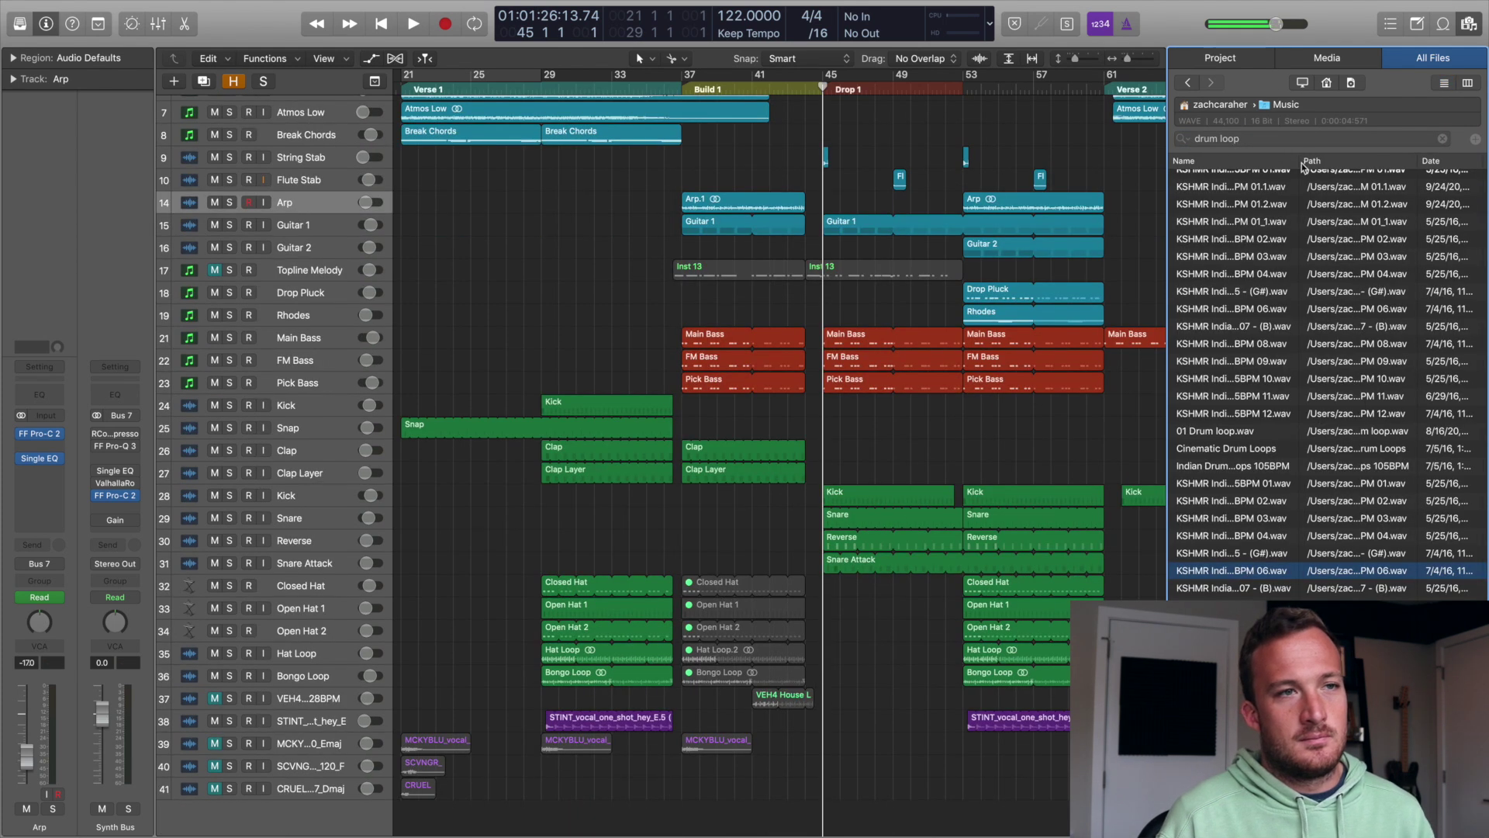
{"action": "left_click_drag", "start_coordinate": [1303, 166], "coordinate": [1395, 166]}
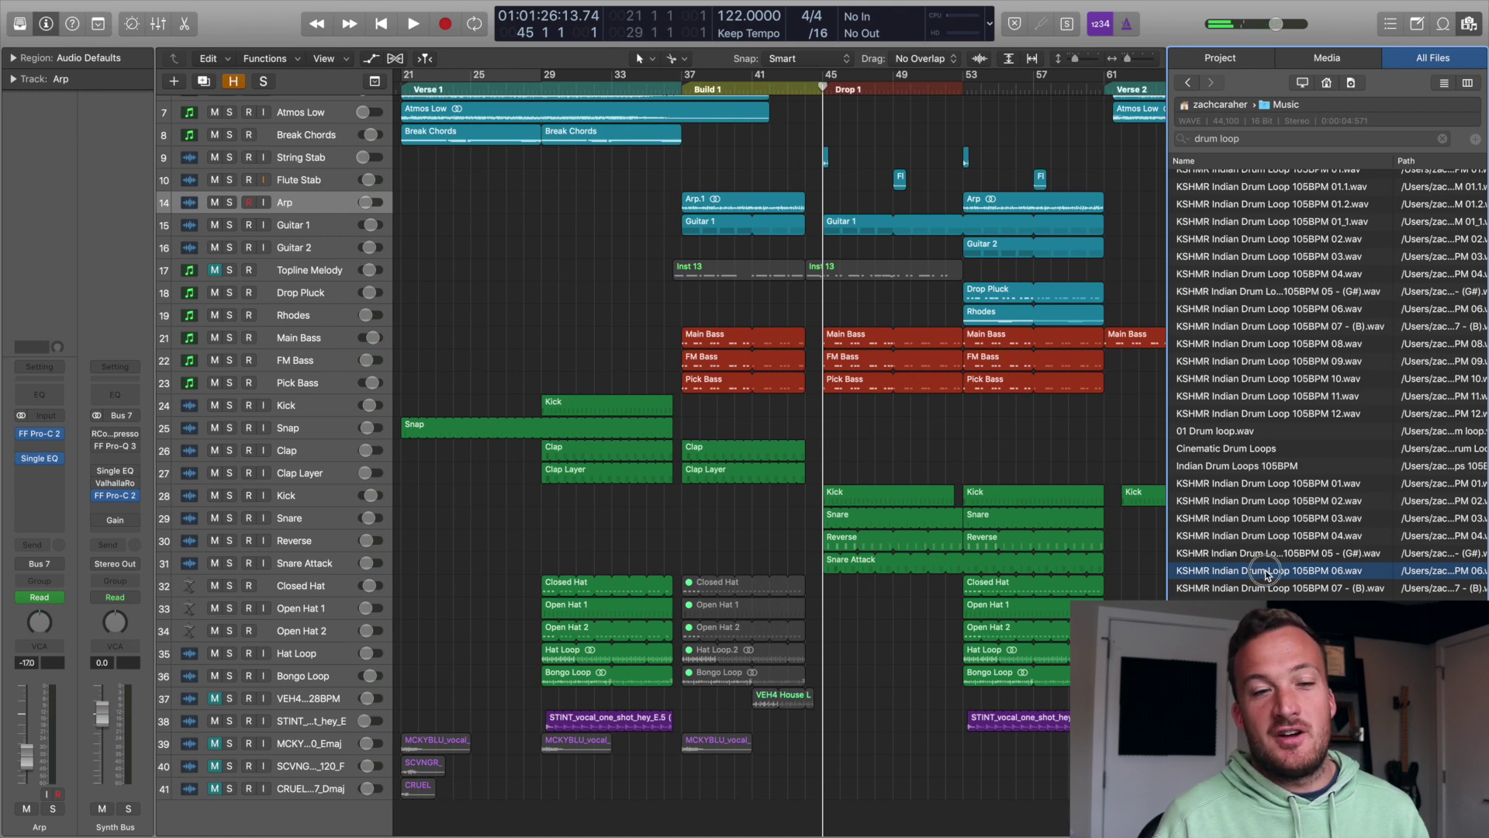
{"action": "left_click_drag", "start_coordinate": [1266, 574], "coordinate": [972, 811]}
{"action": "left_click", "coordinate": [1468, 23]}
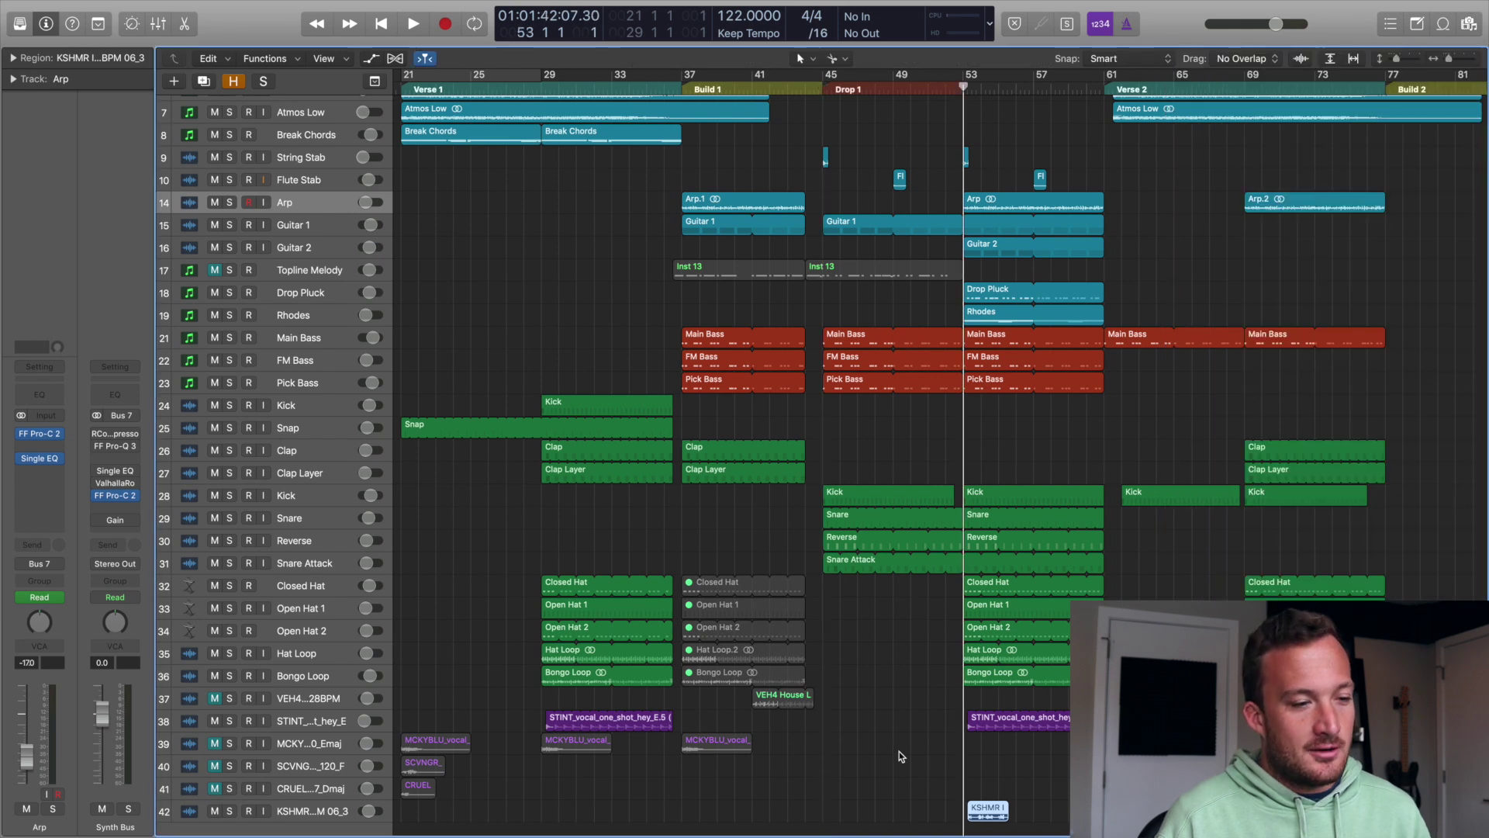
{"action": "left_click", "coordinate": [868, 767]}
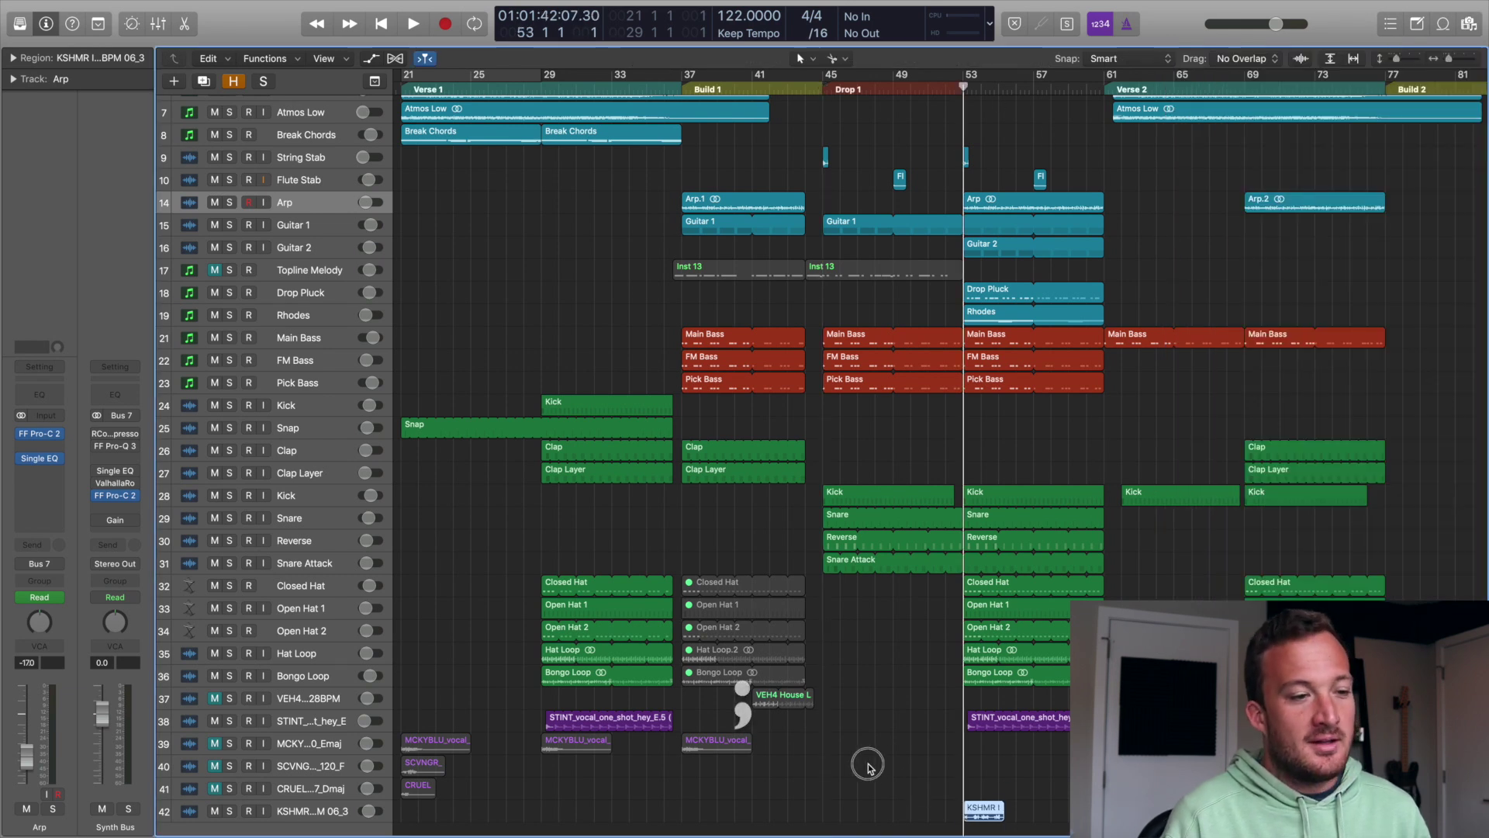
{"action": "left_click", "coordinate": [977, 810]}
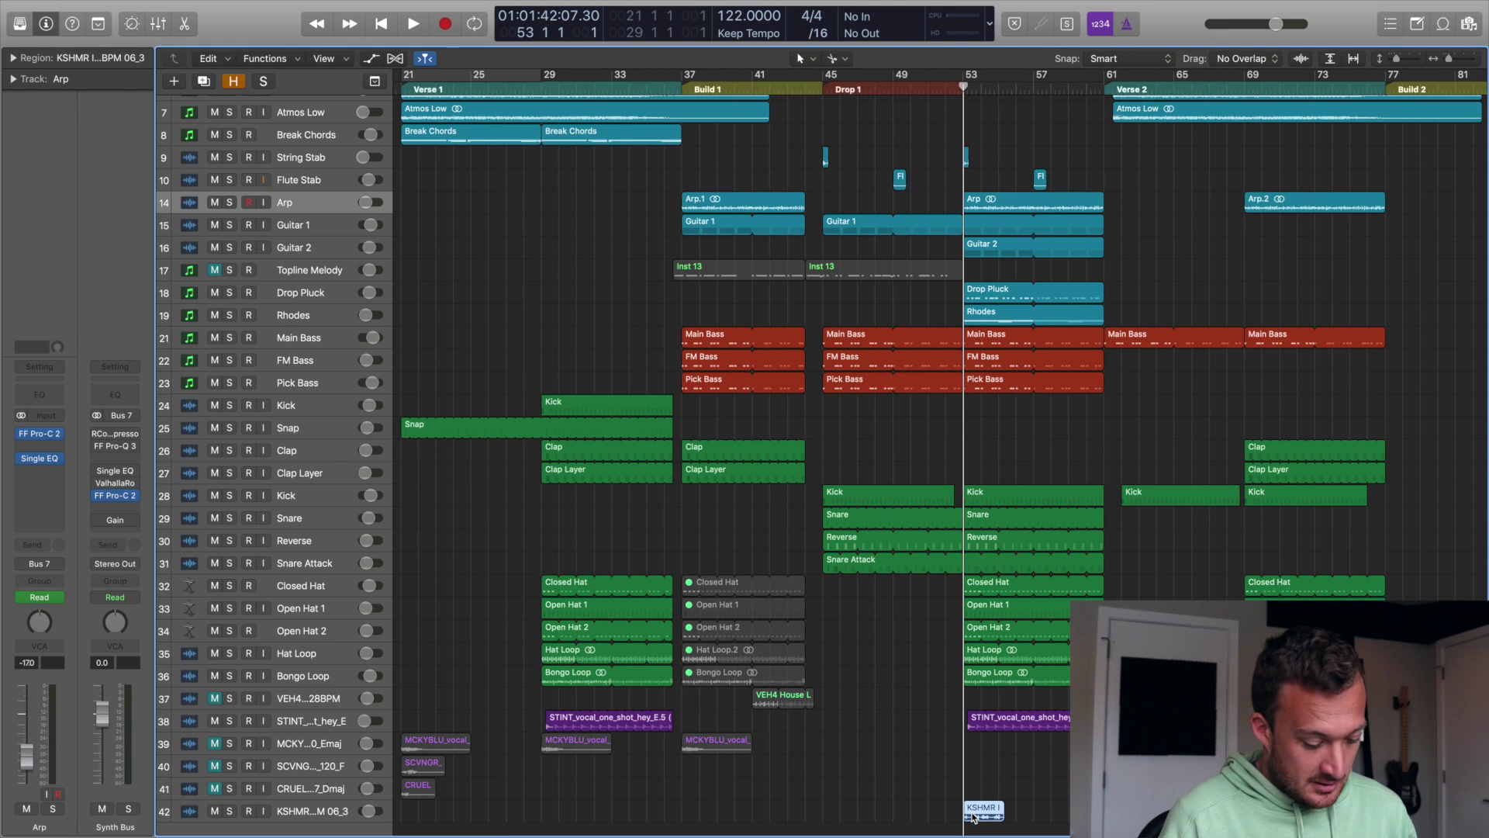
Step: Time-stretch the KSHMR loop to the project tempo, solo its track and play it back
{"action": "key", "text": "super+alt+b"}
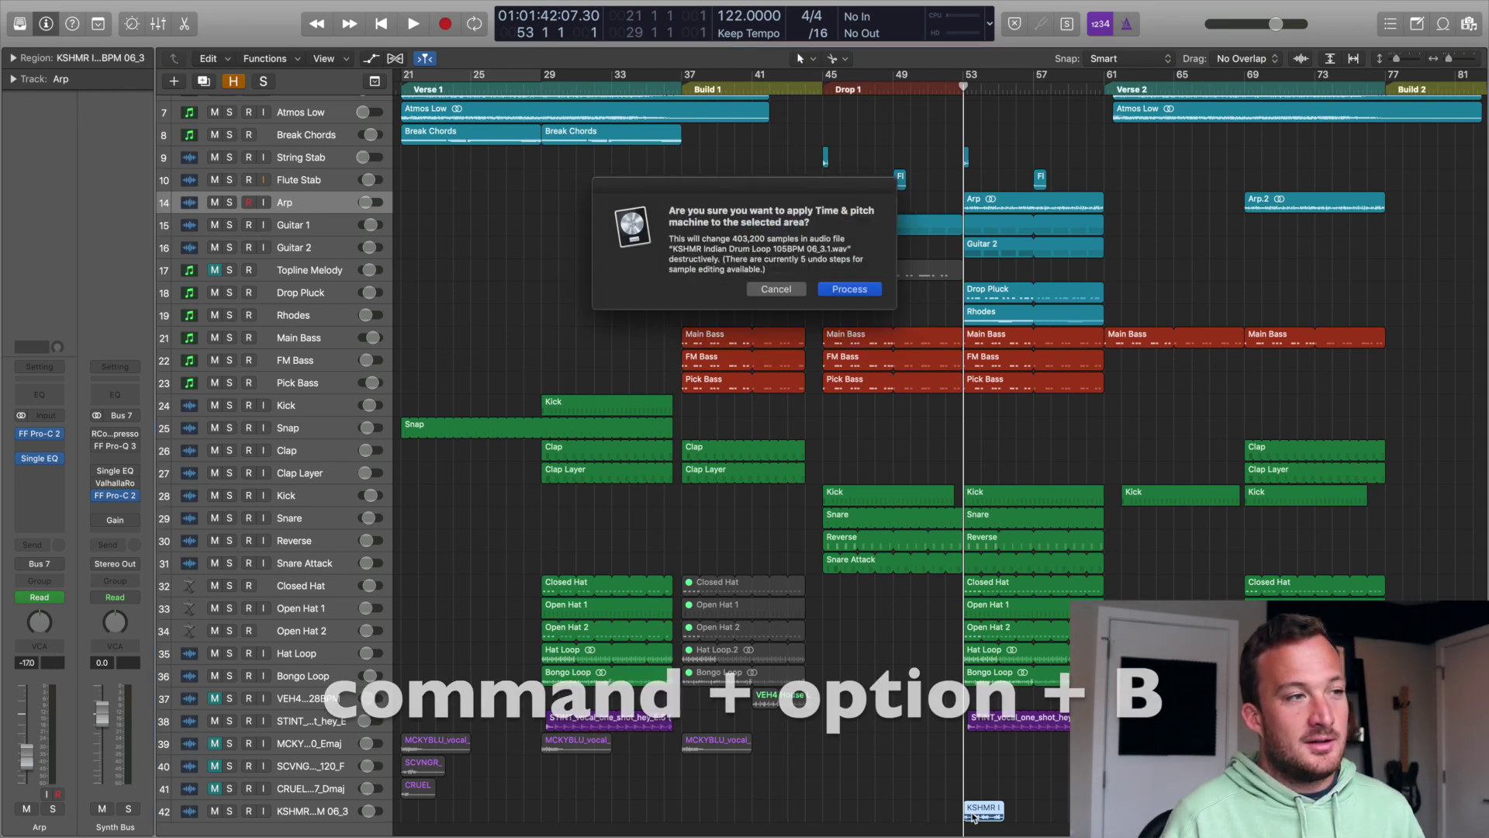
{"action": "key", "text": "Return"}
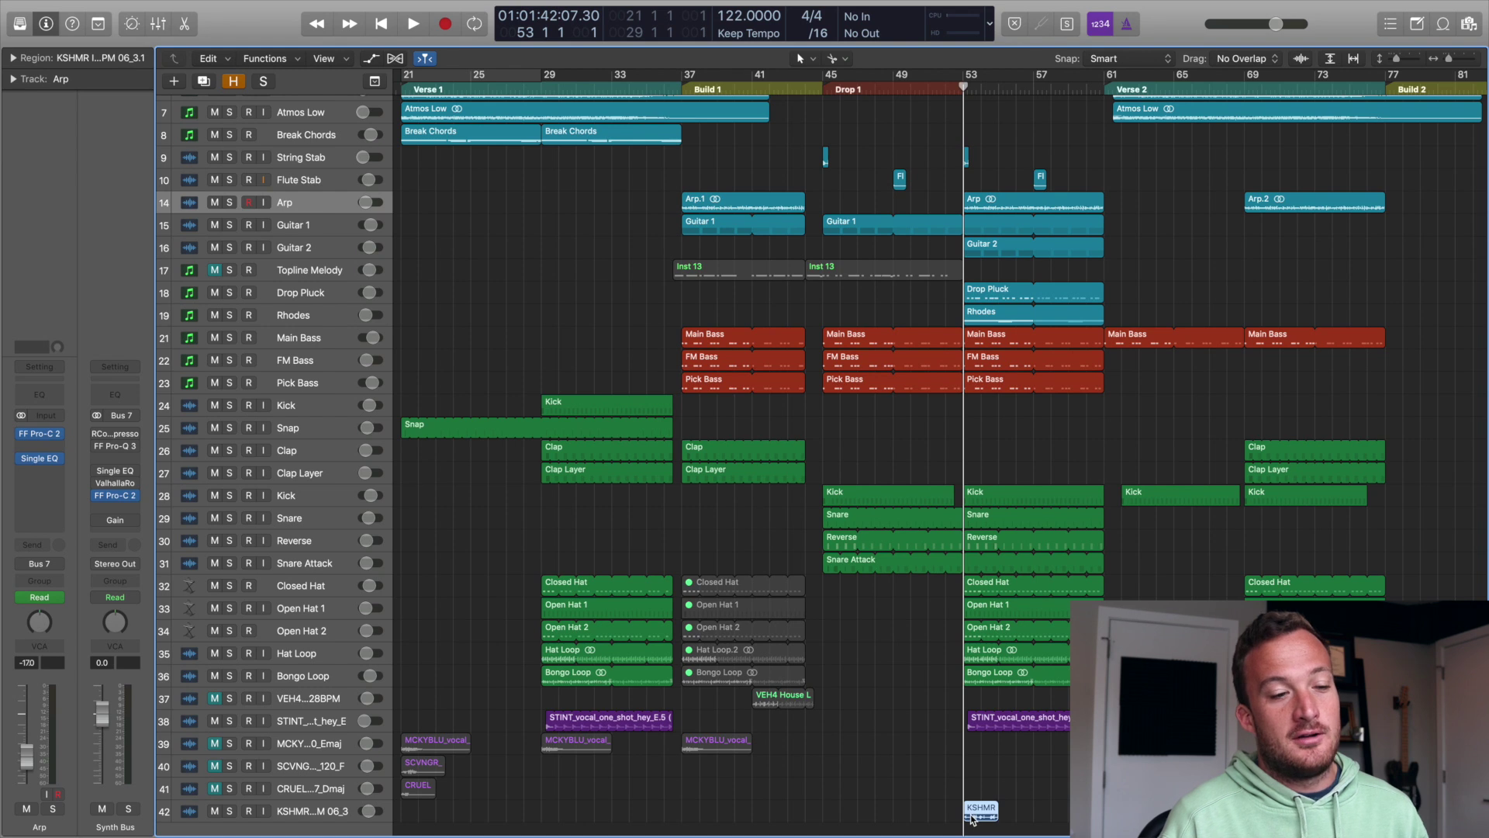
{"action": "left_click", "coordinate": [230, 810]}
{"action": "key", "text": "space"}
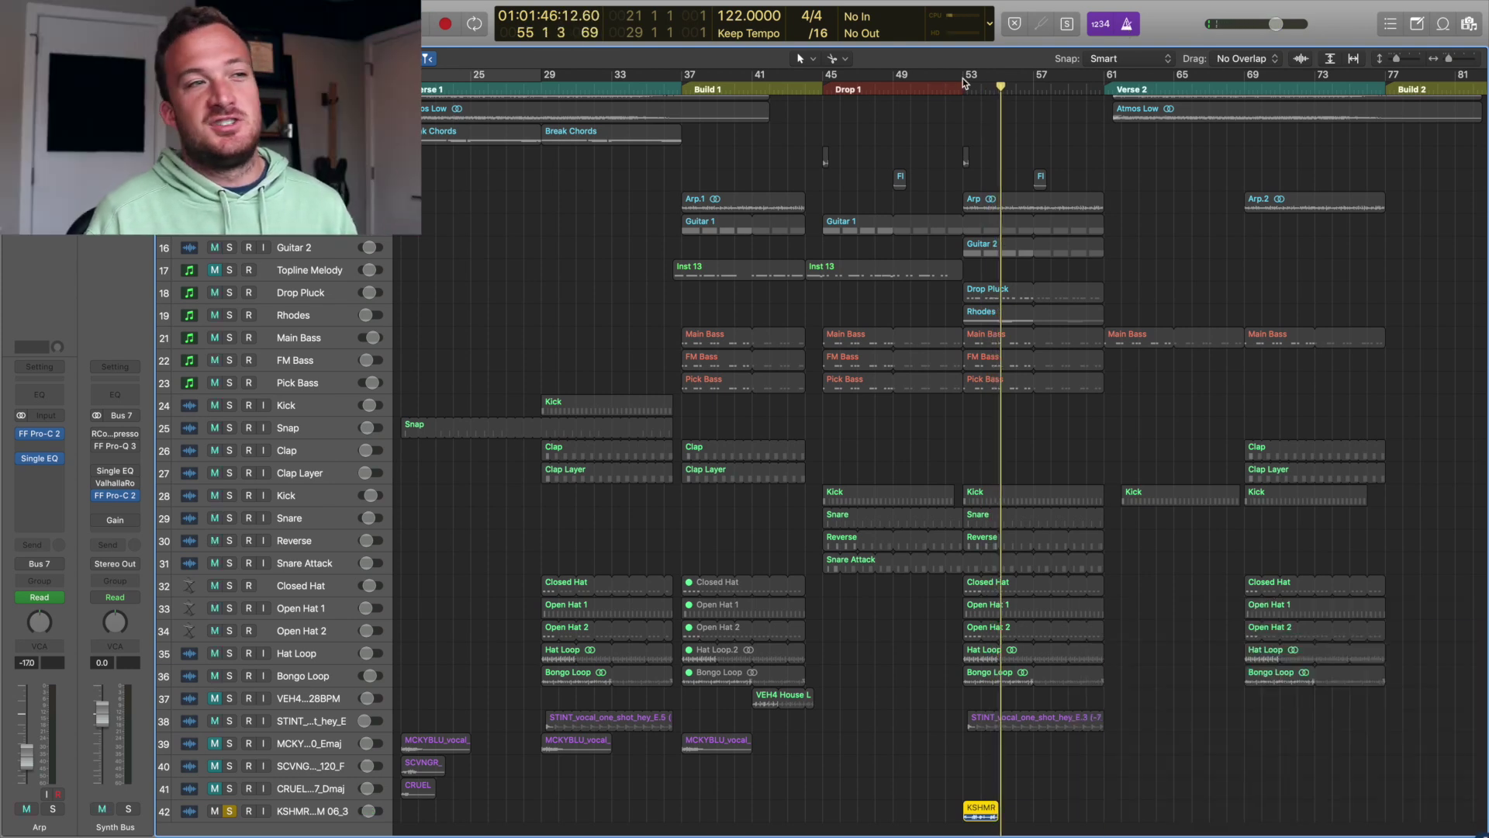
Step: Set a cycle range from bar 53 to about bar 55 and stretch the drum loop to the locators
{"action": "key", "text": "space"}
{"action": "key", "text": "super+Right"}
{"action": "key", "text": "super+Right"}
{"action": "key", "text": "super+Right"}
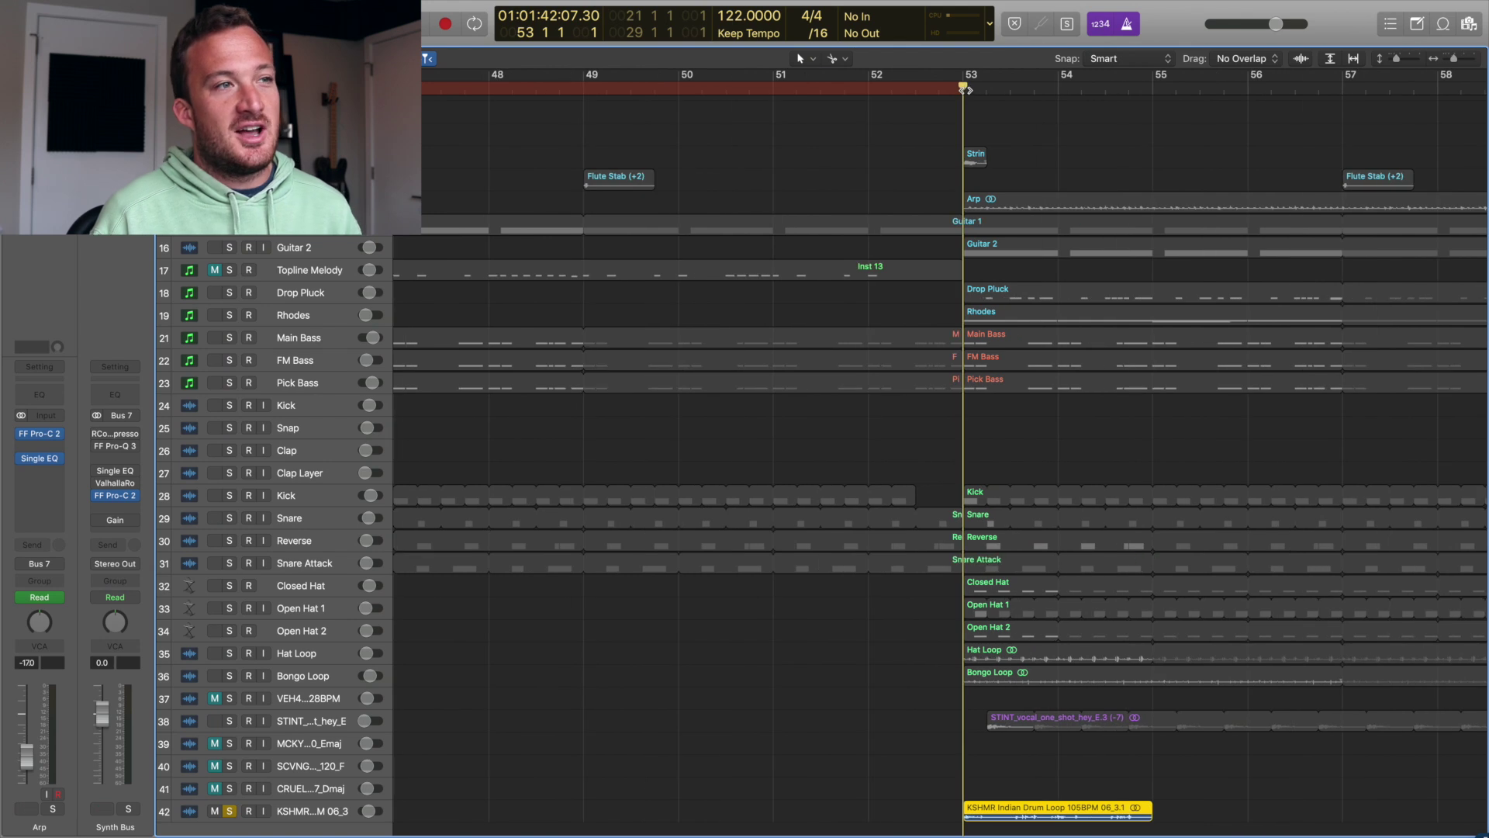
{"action": "left_click_drag", "start_coordinate": [964, 77], "coordinate": [1212, 124]}
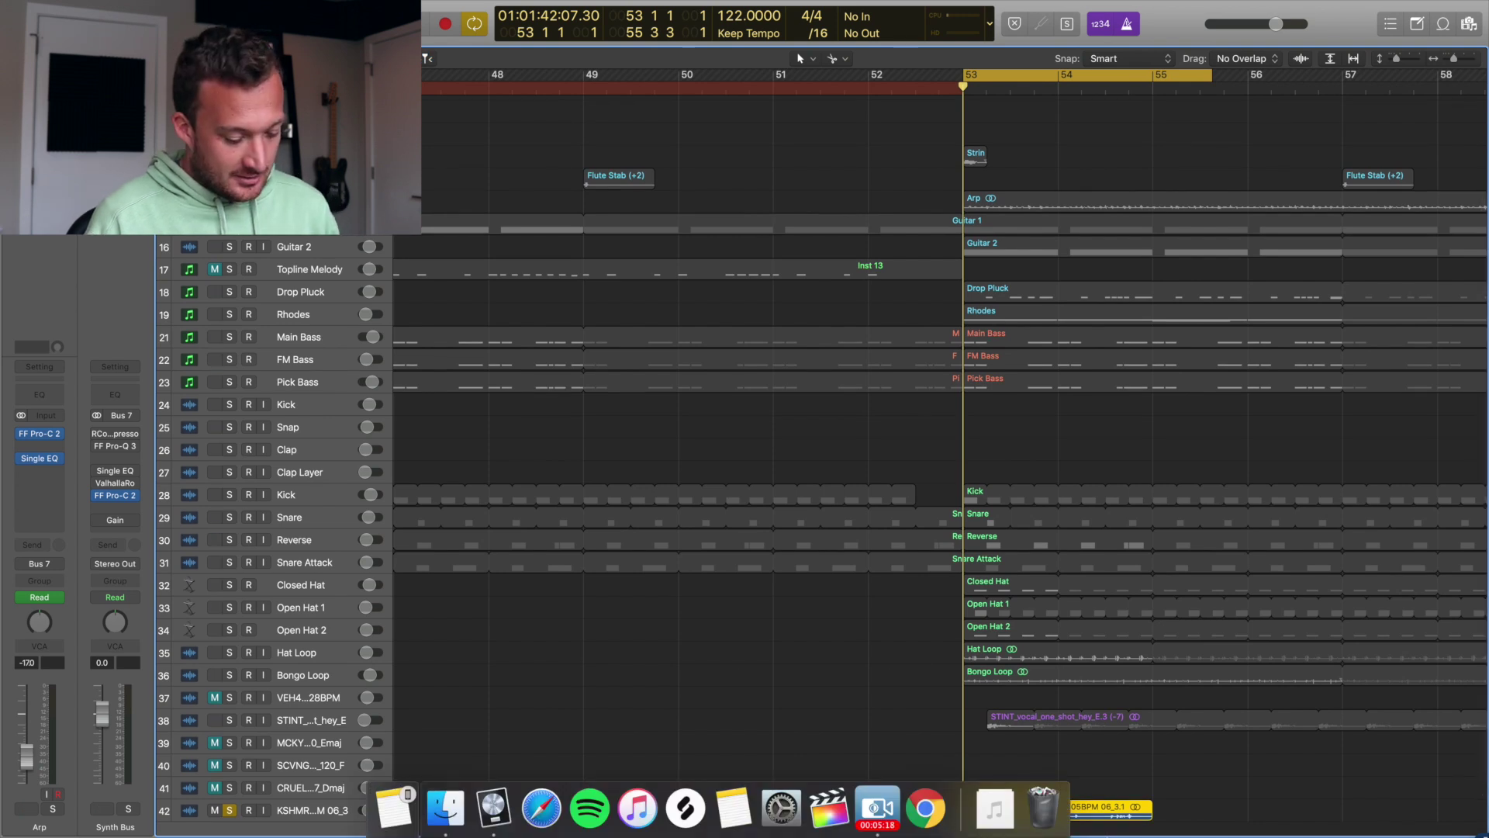
{"action": "key", "text": "super+alt+l"}
{"action": "key", "text": "Return"}
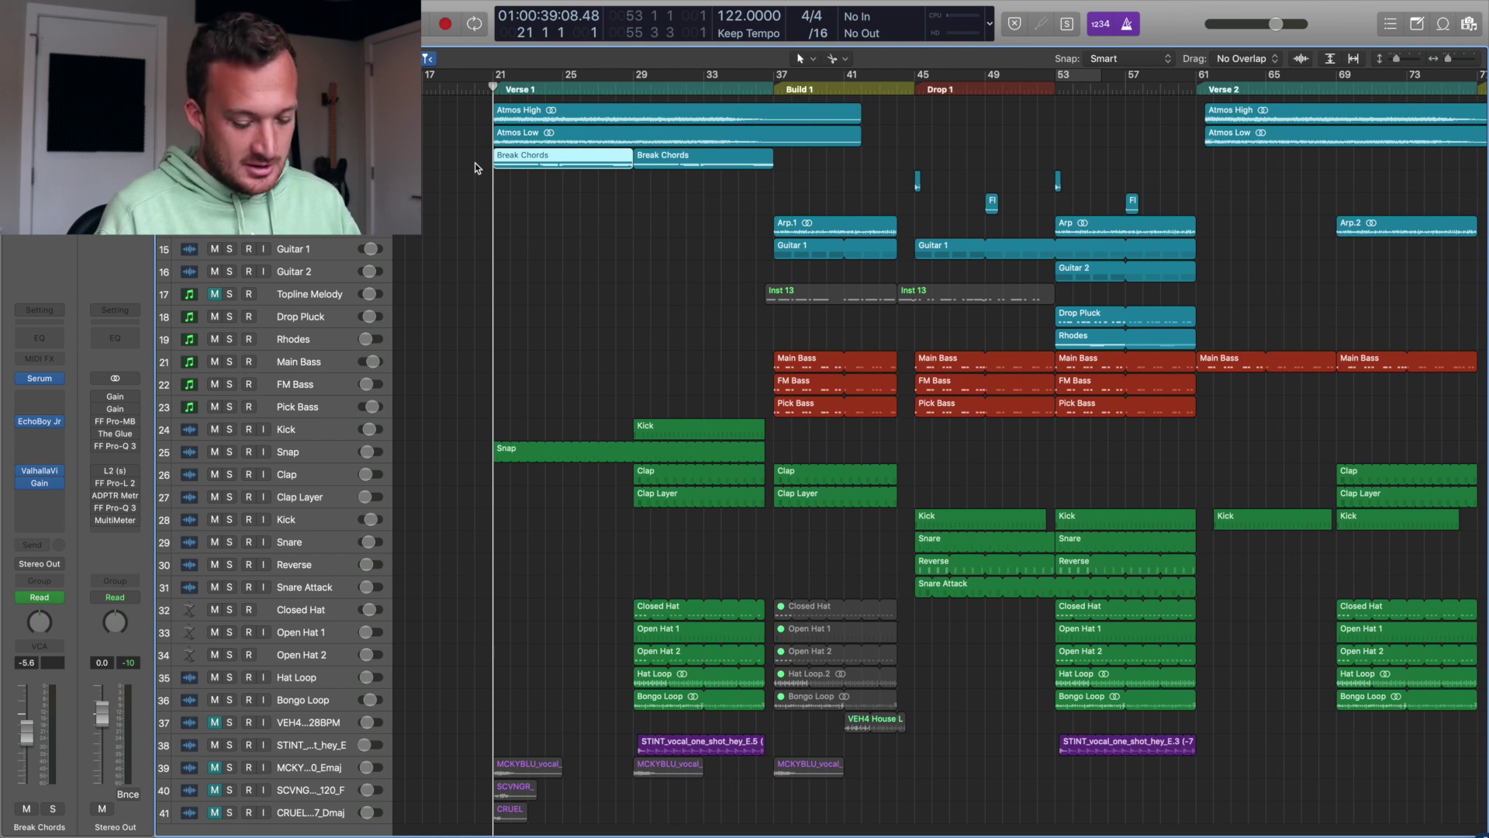
Step: Open the Break Chords region in the Piano Roll and select all its notes
{"action": "key", "text": "p"}
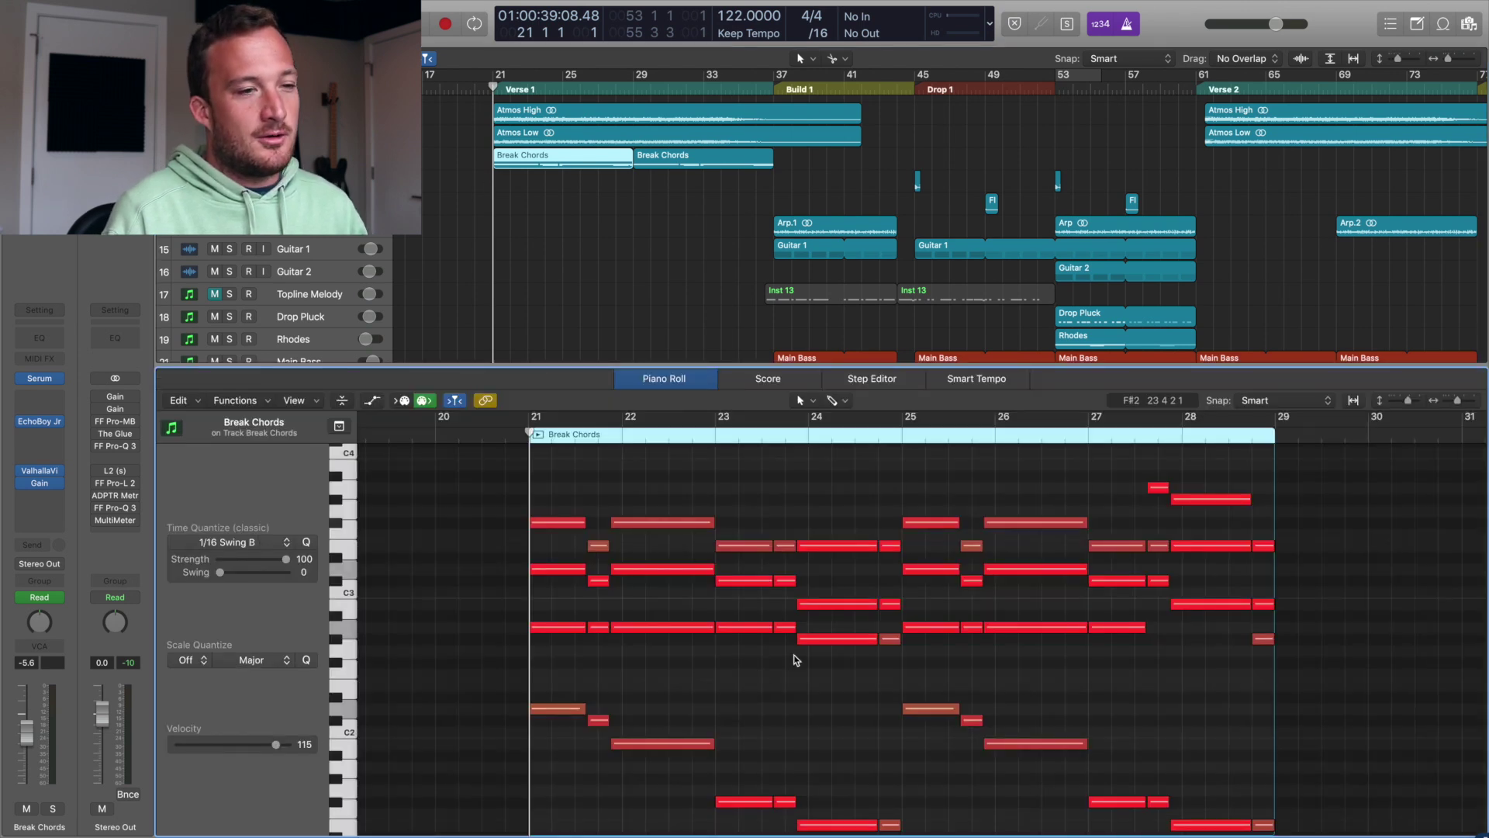
{"action": "scroll", "coordinate": [792, 654], "scroll_direction": "right", "scroll_amount": 2}
{"action": "key", "text": "super+a"}
Step: Apply the Fixed Note Length MIDI Transform, then force legato while keeping chord notes
{"action": "left_click", "coordinate": [245, 403]}
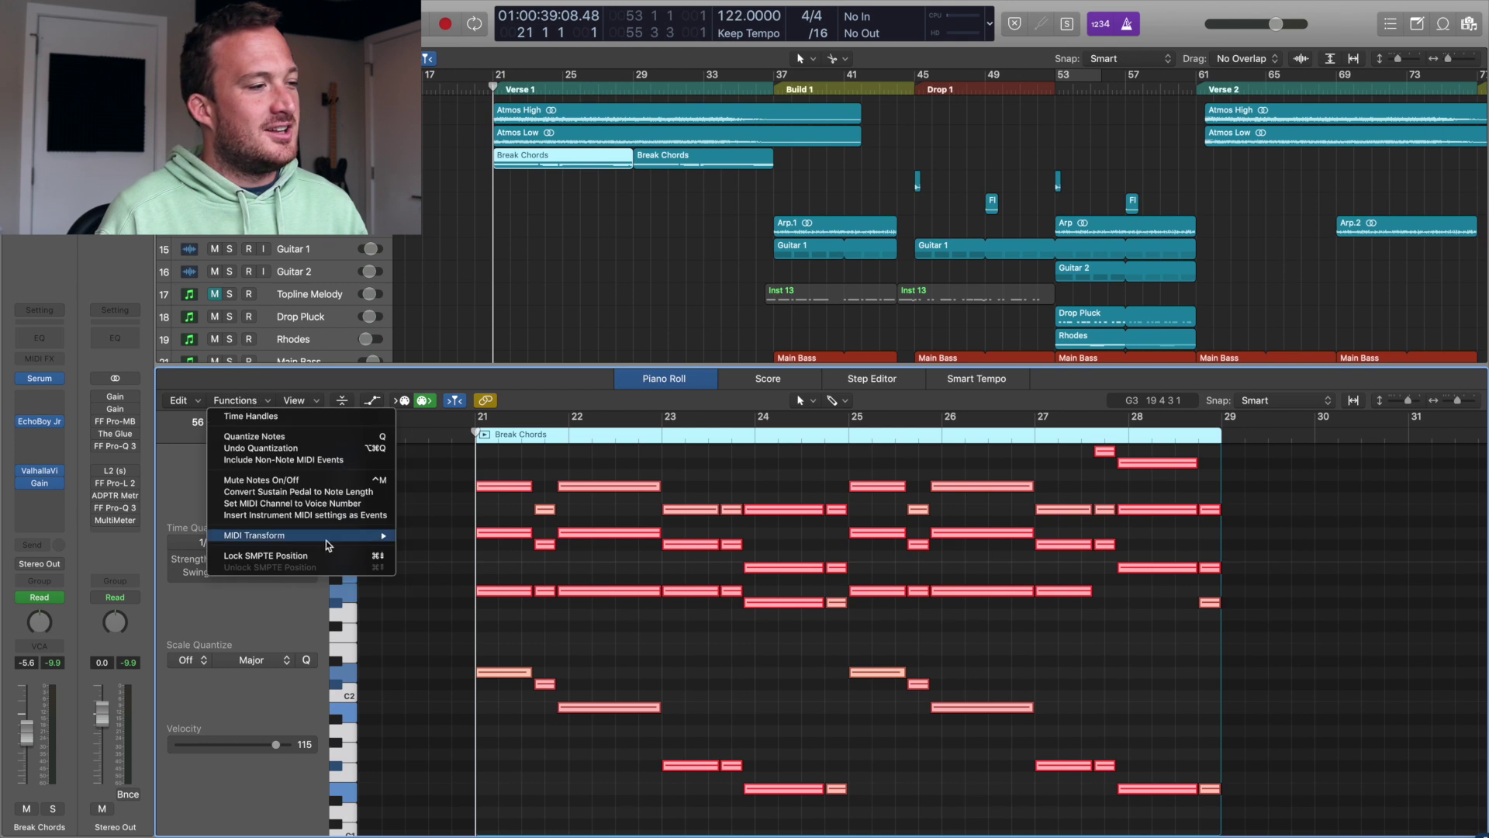
{"action": "mouse_move", "coordinate": [330, 537]}
{"action": "left_click", "coordinate": [481, 699]}
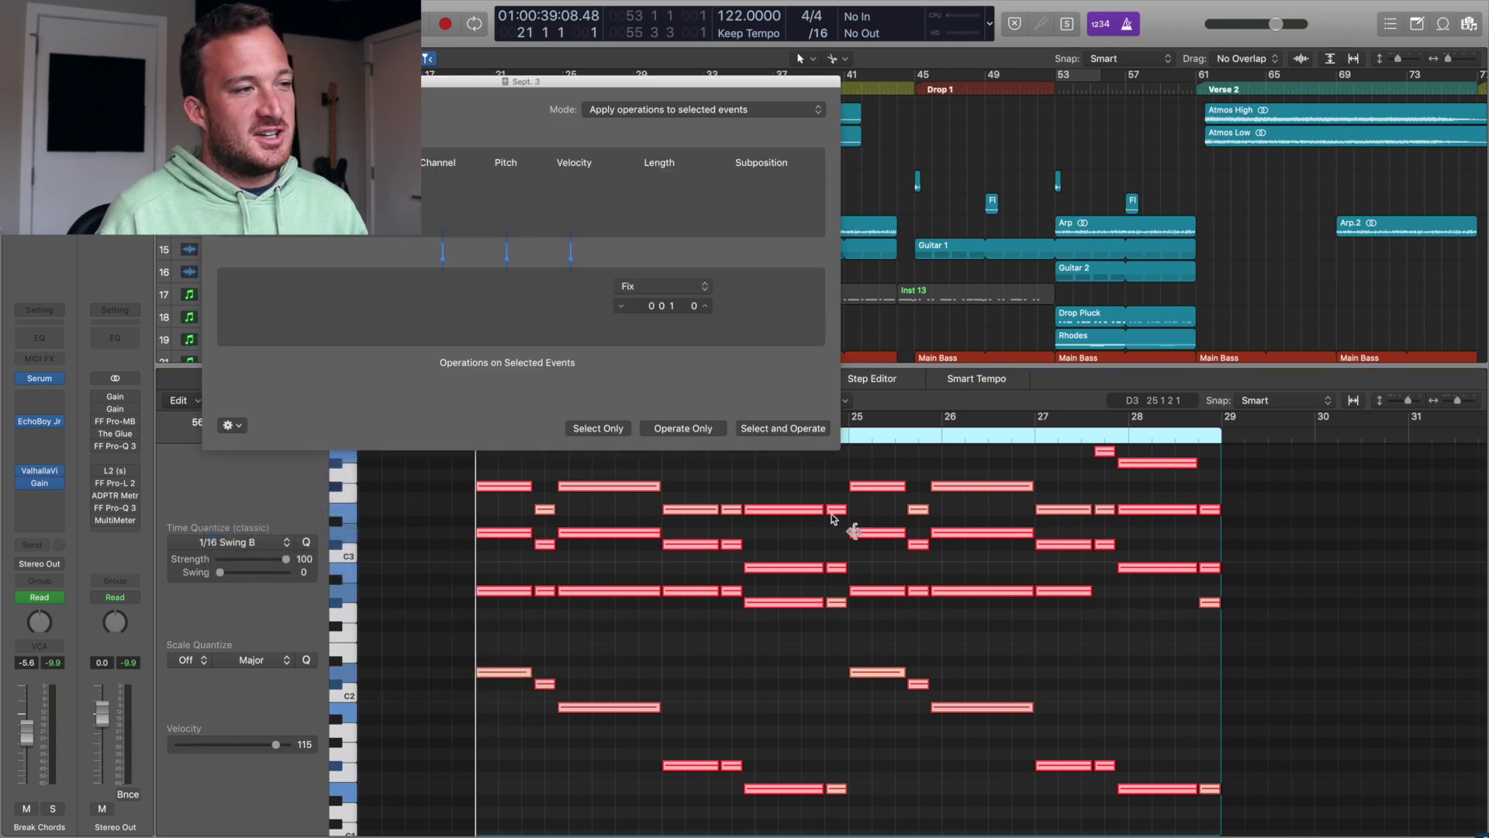
{"action": "left_click", "coordinate": [746, 428]}
{"action": "key", "text": "super+w"}
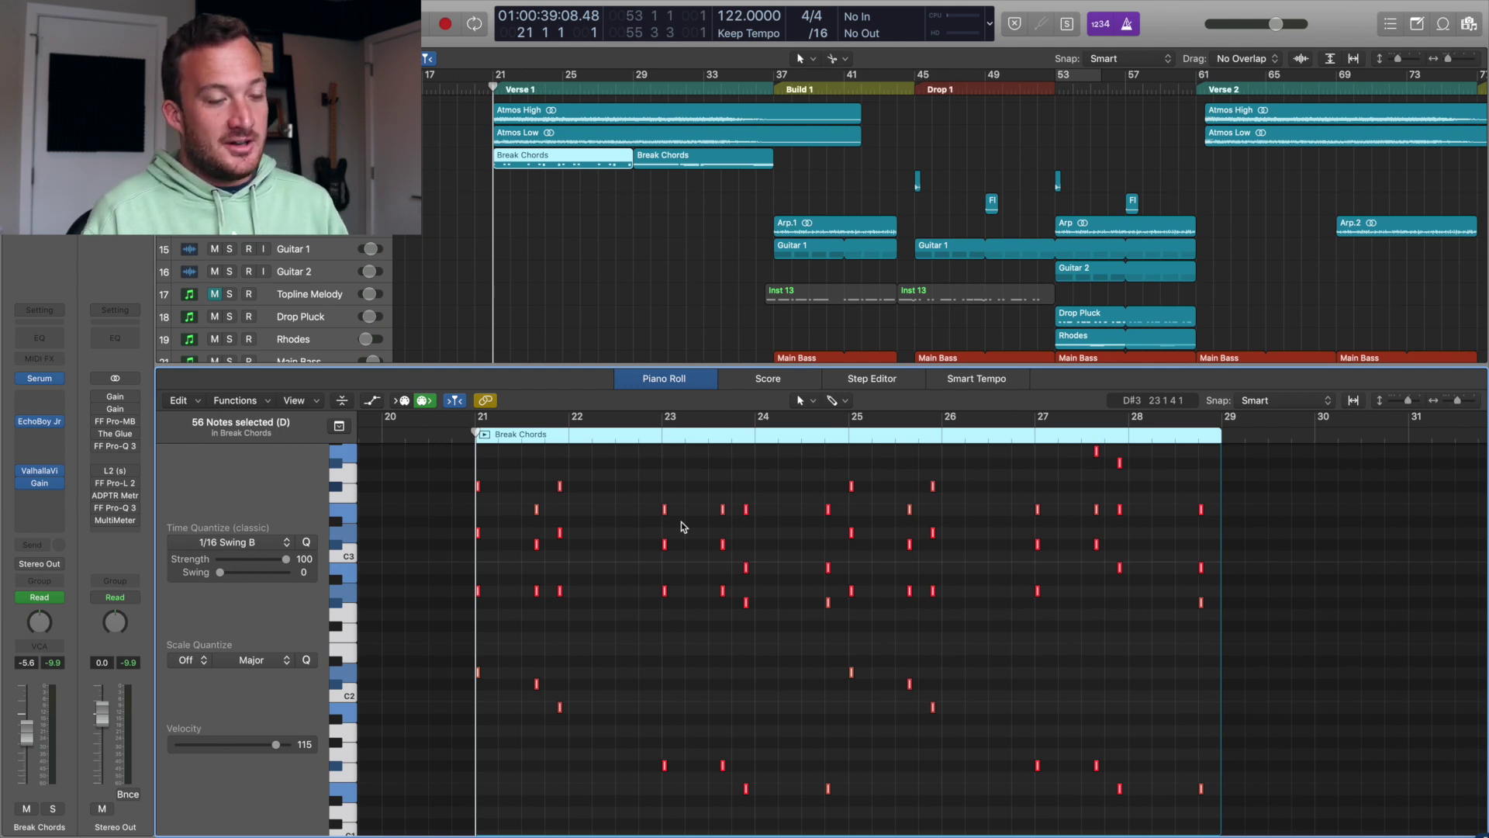
{"action": "key", "text": "shift+backslash"}
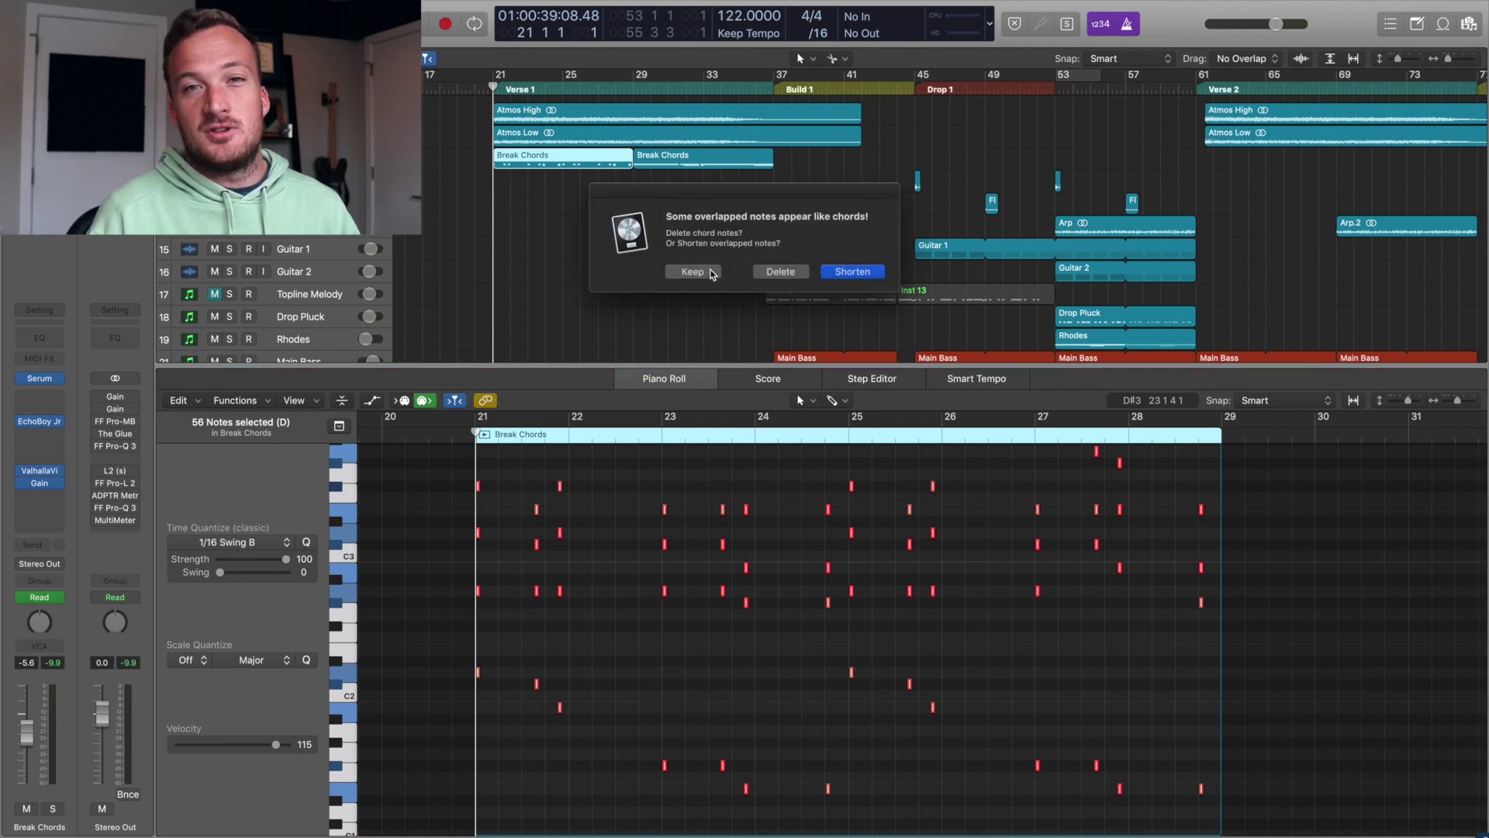
{"action": "left_click", "coordinate": [711, 273]}
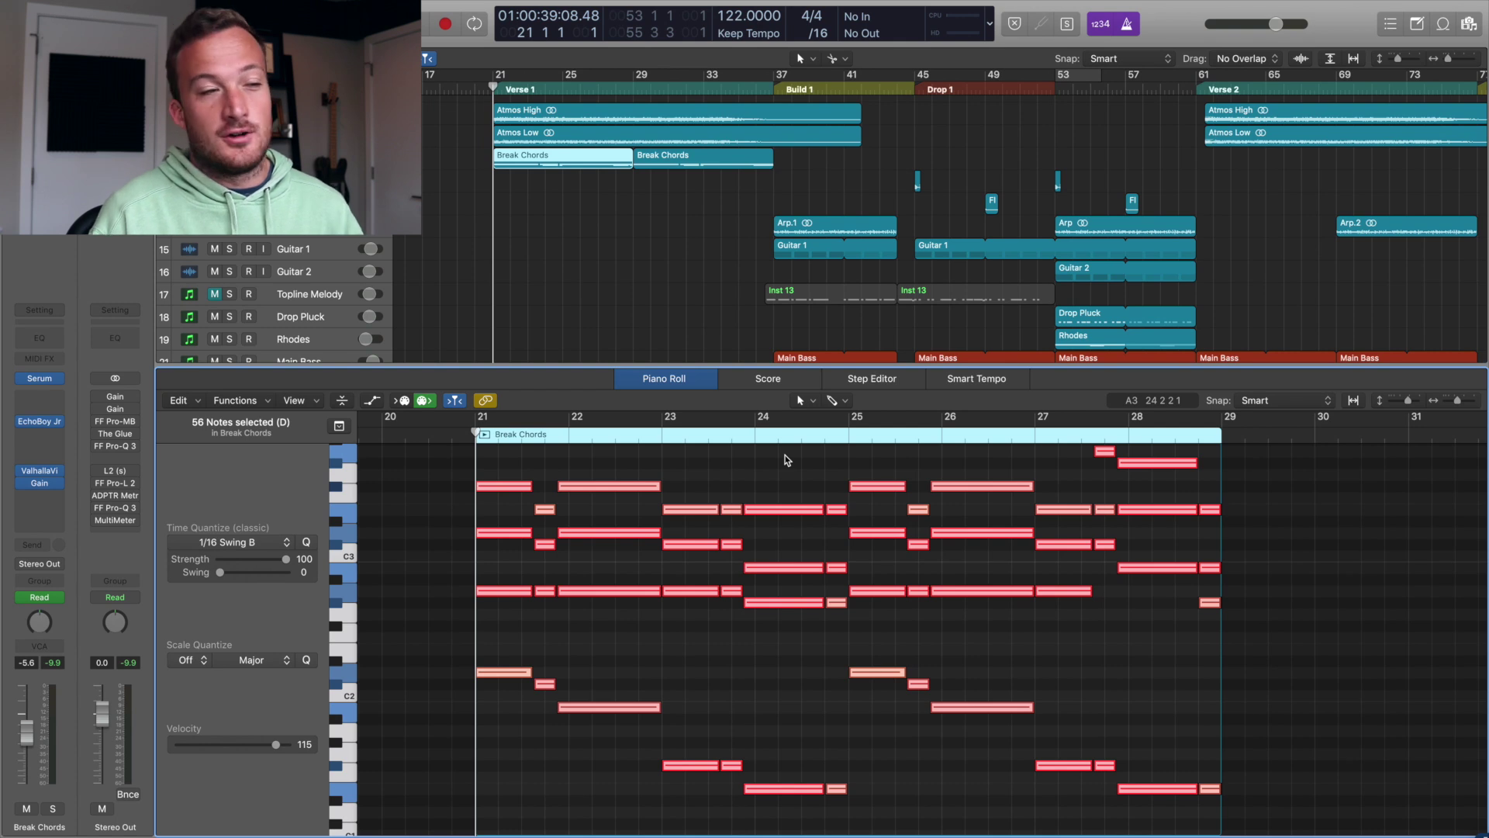
Step: Lengthen several Break Chords notes, including B1 and one past bar 25
{"action": "left_click_drag", "start_coordinate": [658, 486], "coordinate": [700, 487]}
{"action": "left_click", "coordinate": [659, 589]}
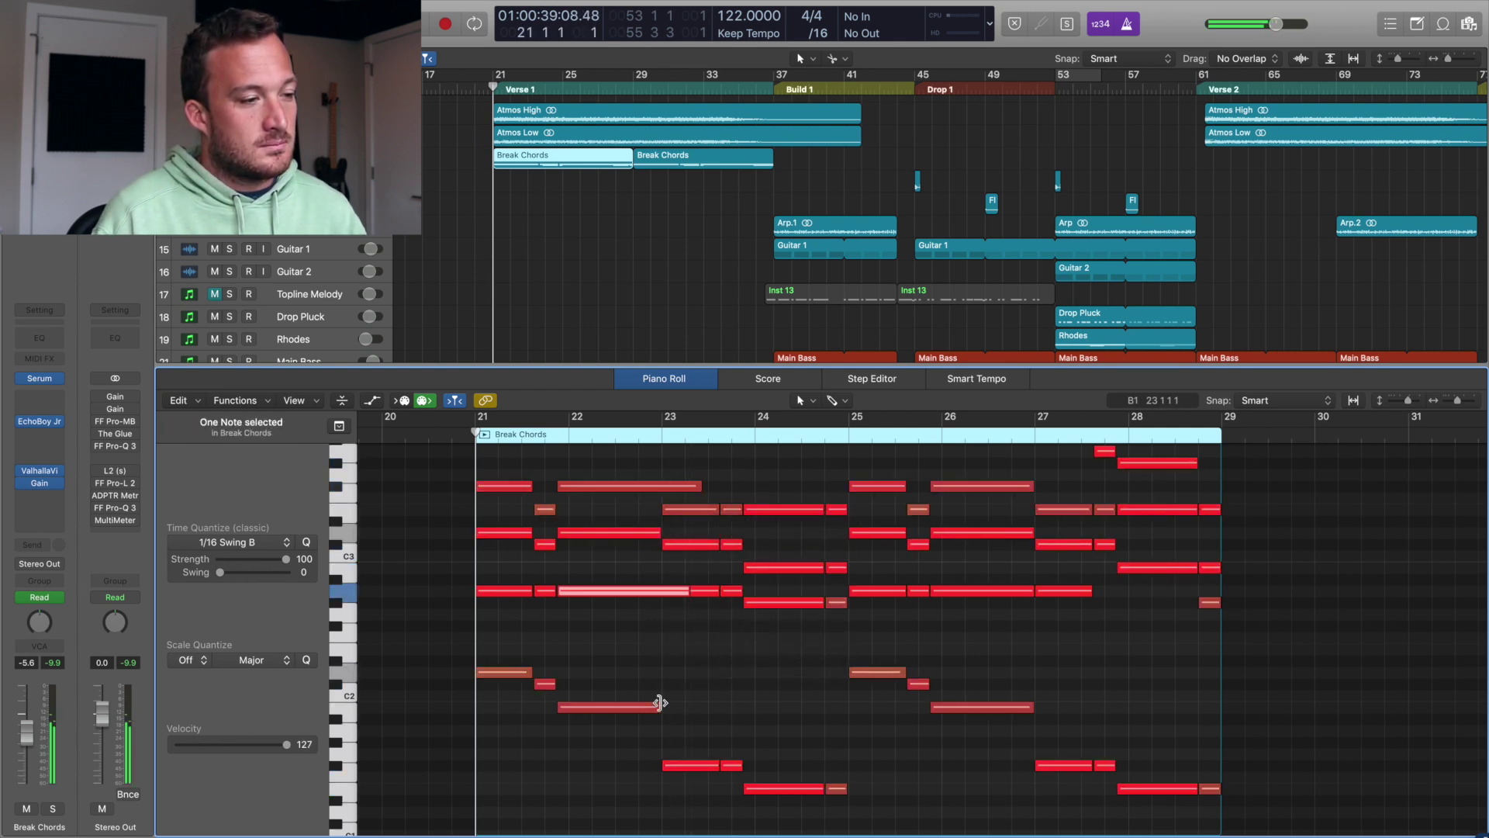
{"action": "left_click_drag", "start_coordinate": [660, 707], "coordinate": [669, 715]}
{"action": "left_click_drag", "start_coordinate": [822, 603], "coordinate": [882, 603]}
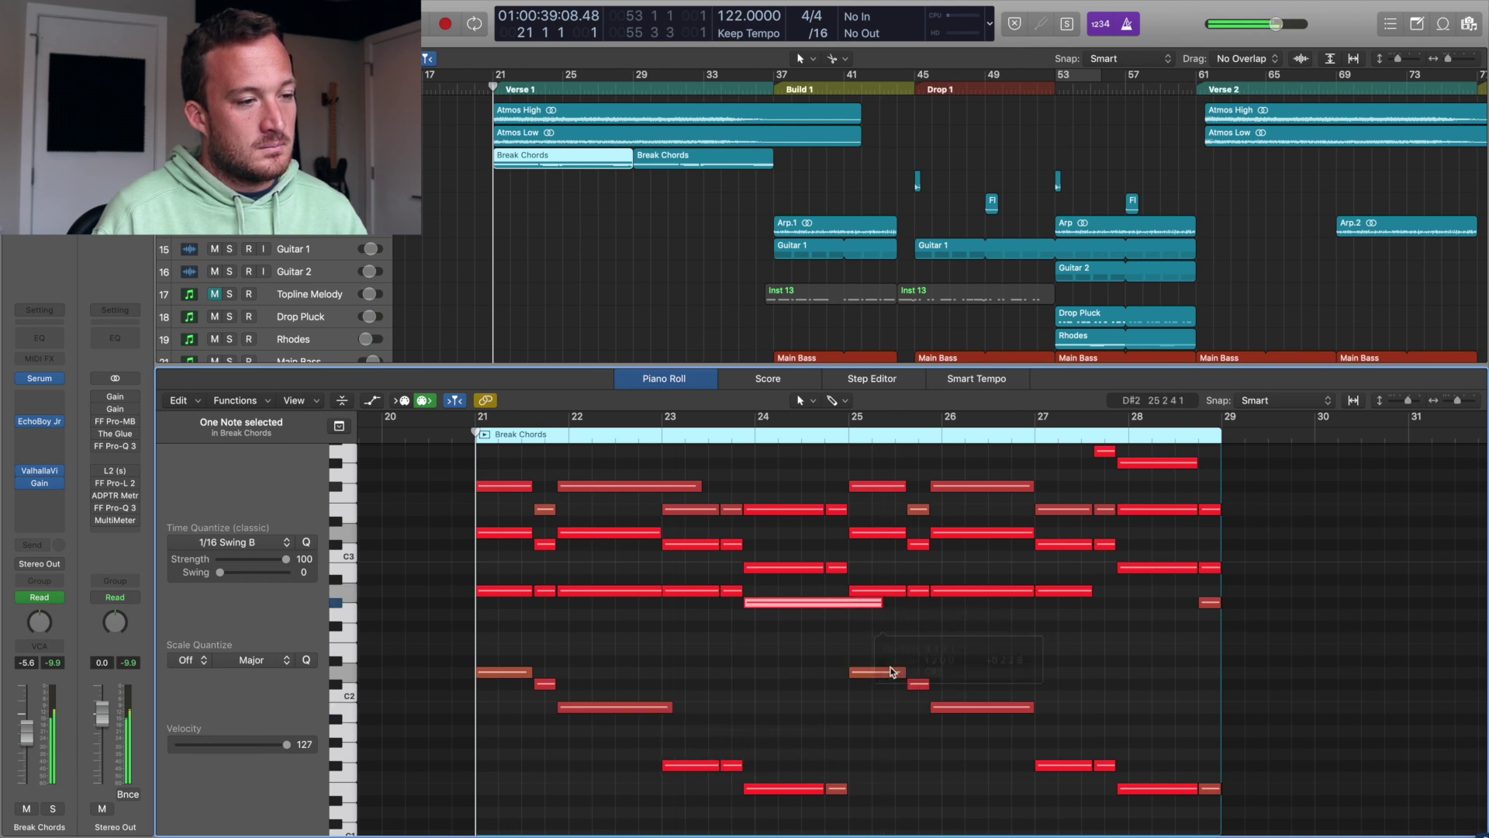
{"action": "left_click_drag", "start_coordinate": [902, 669], "coordinate": [923, 671]}
{"action": "left_click", "coordinate": [888, 652]}
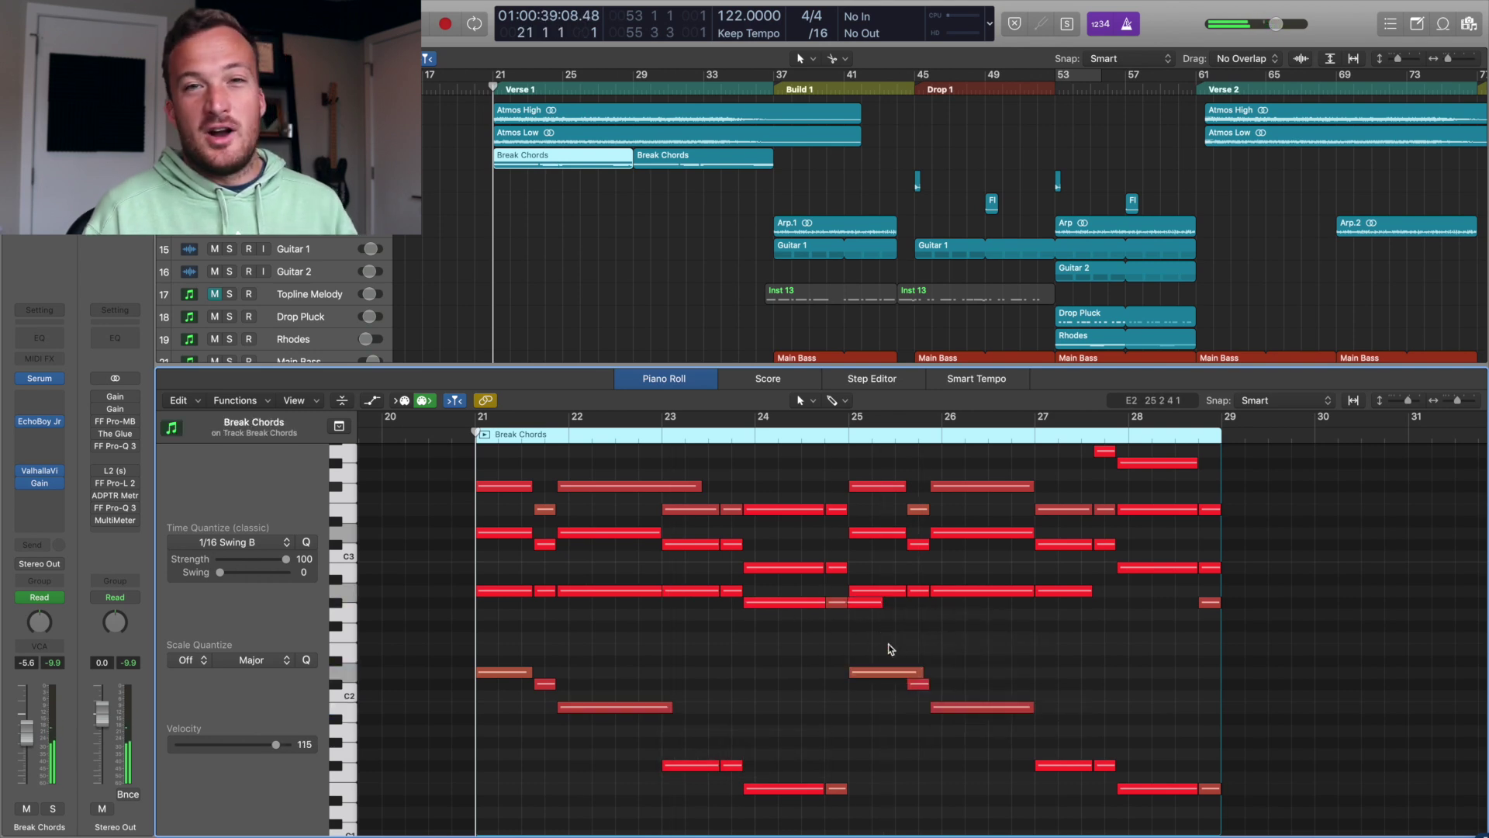
Step: Remove overlaps across all Break Chords notes, keeping the chord notes
{"action": "key", "text": "super+a"}
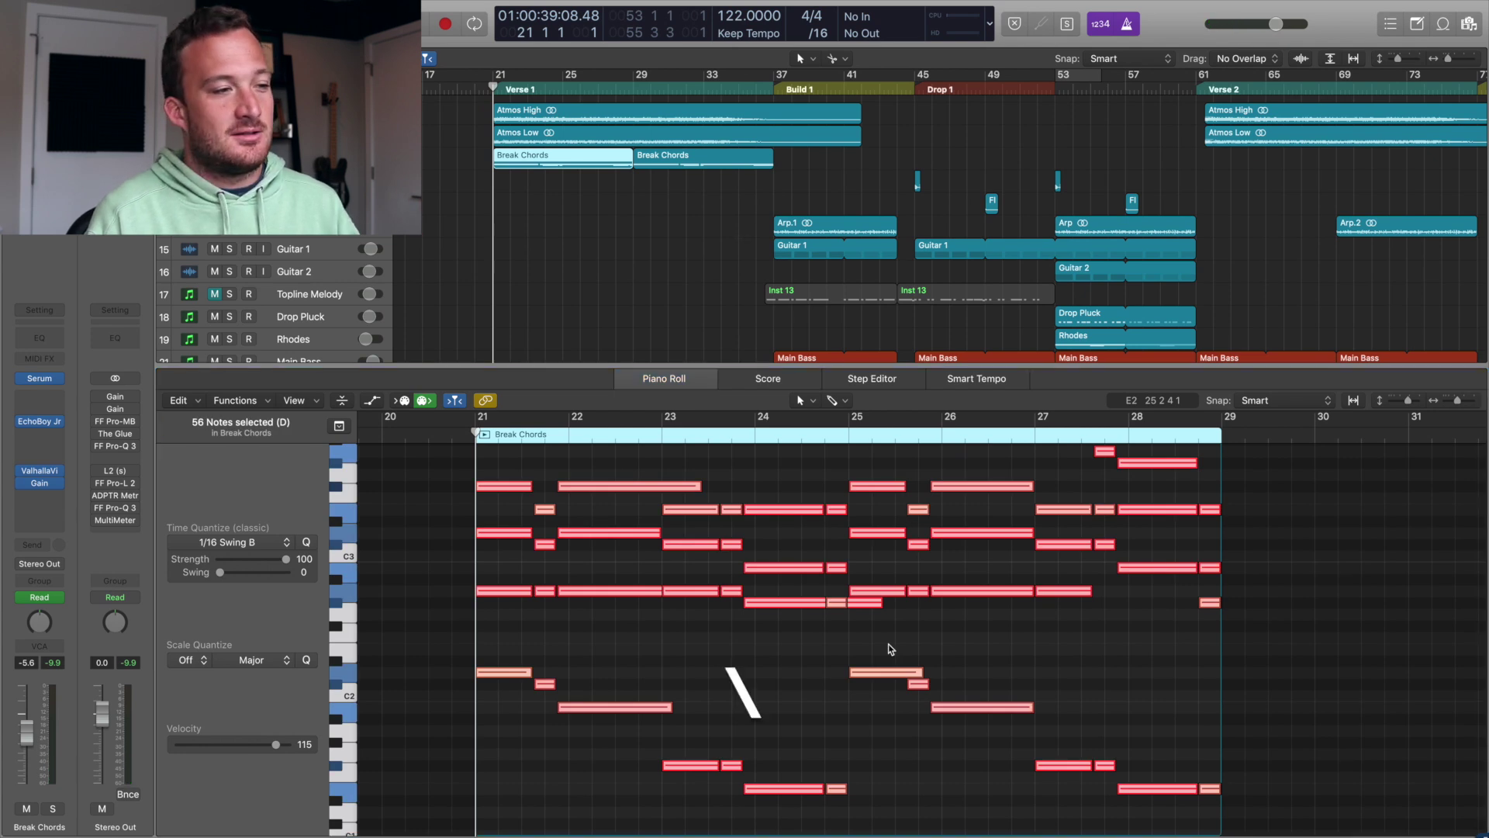
{"action": "key", "text": "backslash"}
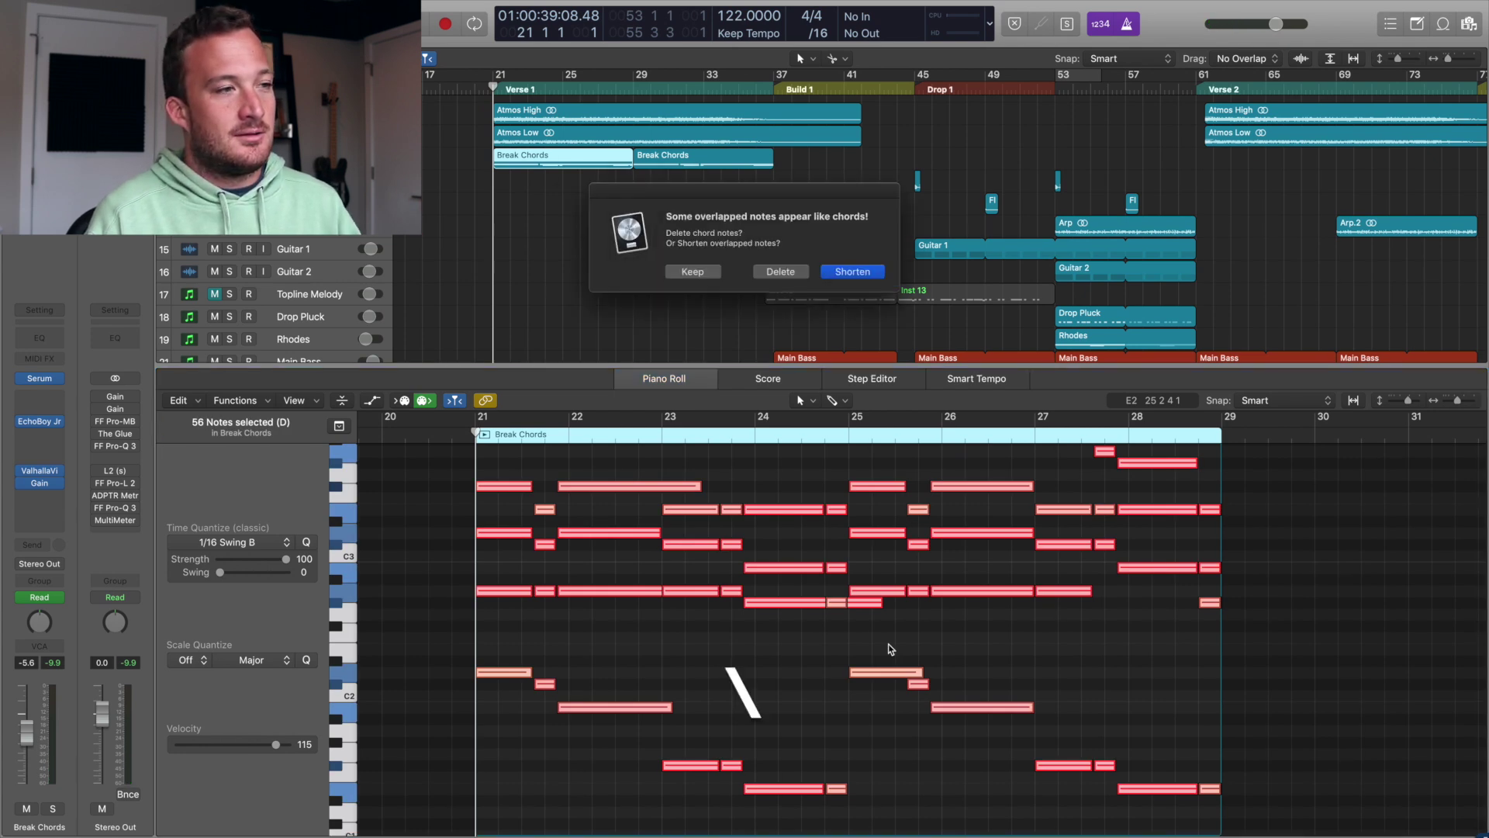
{"action": "left_click", "coordinate": [693, 269]}
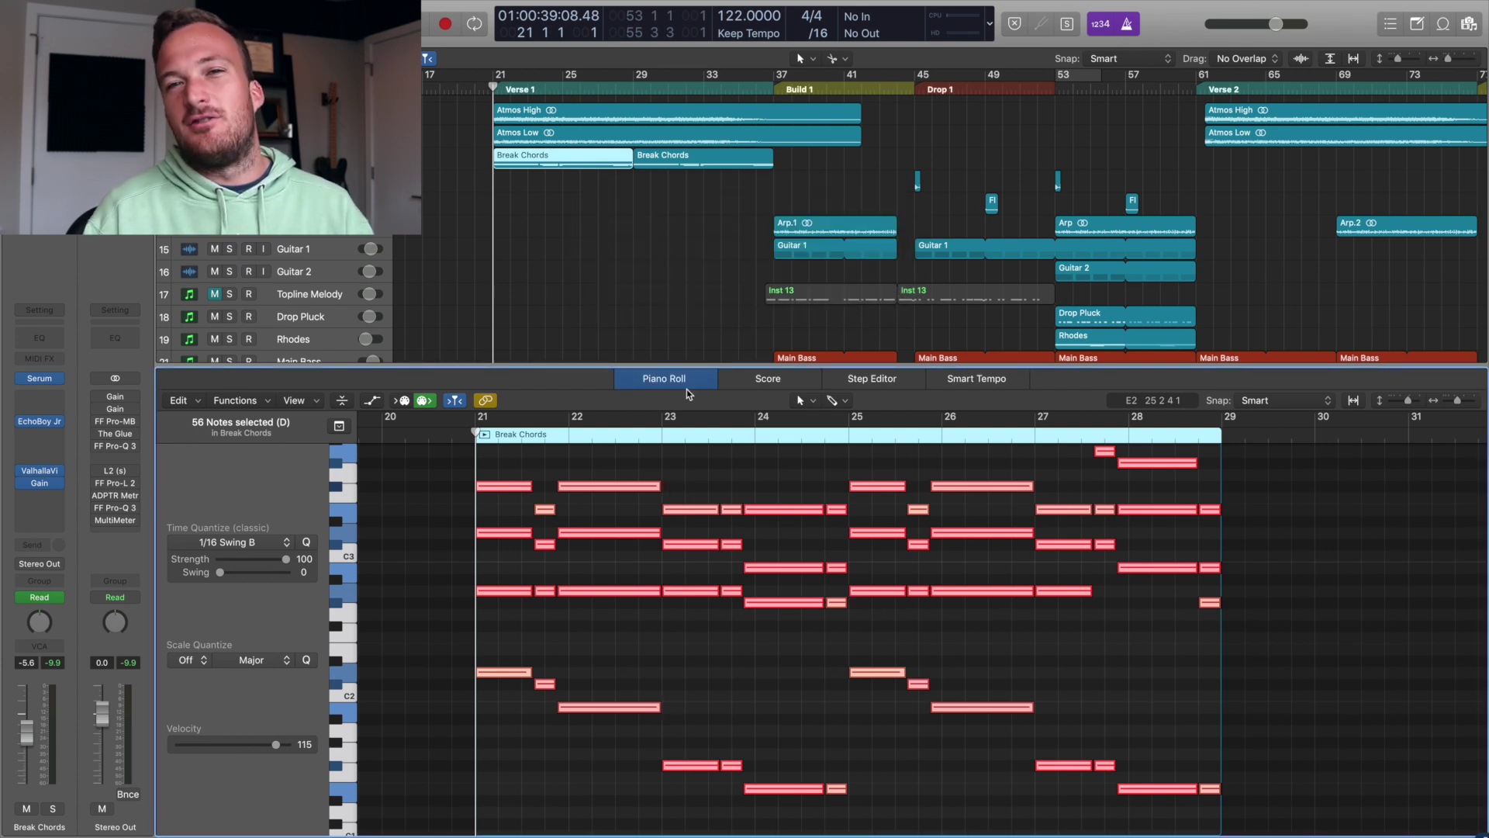
{"action": "left_click", "coordinate": [740, 466]}
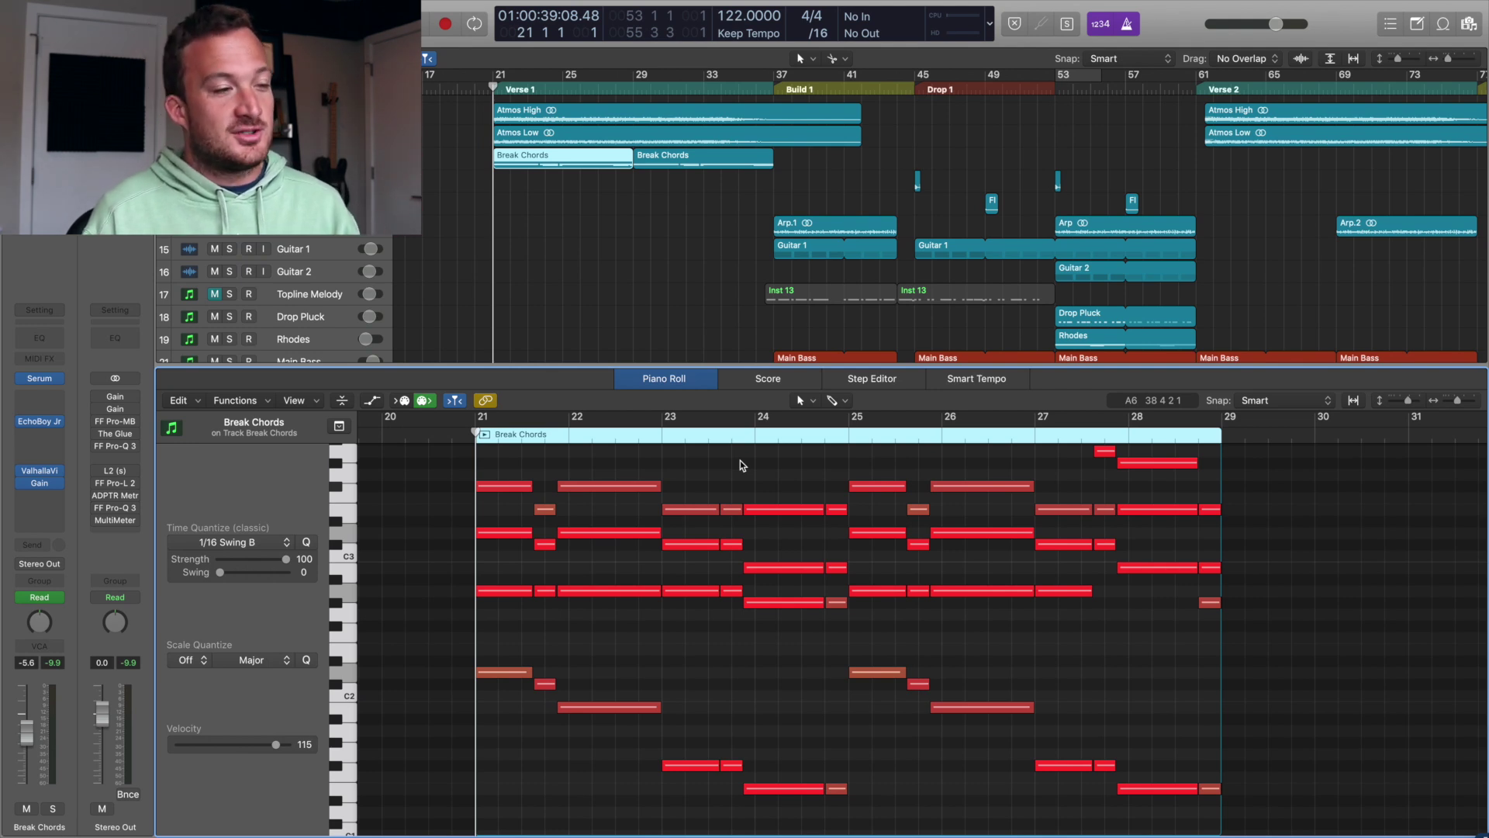
{"action": "key", "text": "super+a"}
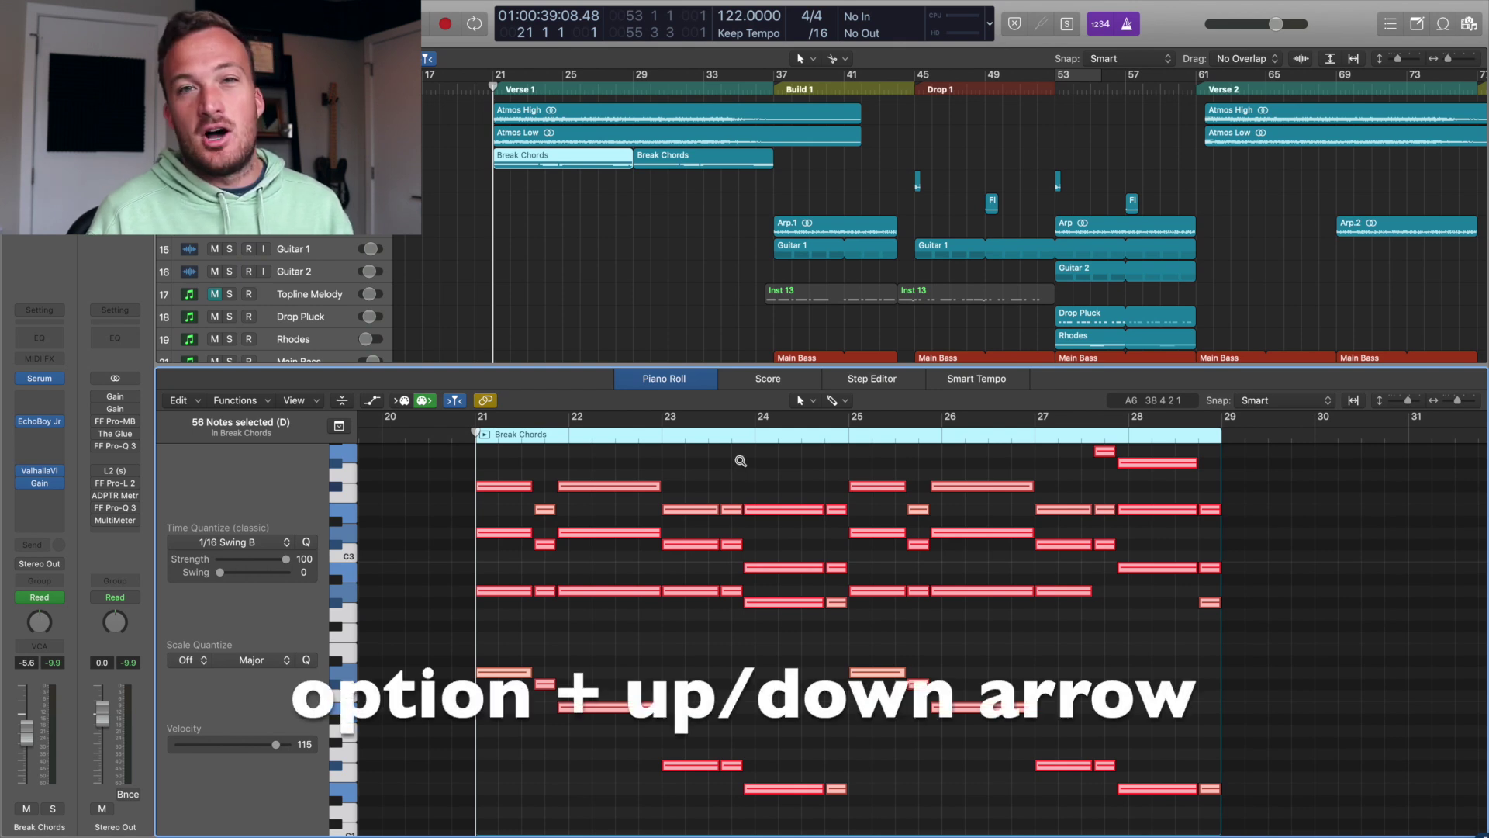
{"action": "key", "text": "alt+Up"}
{"action": "key", "text": "alt+Up"}
{"action": "key", "text": "alt+Up"}
{"action": "key", "text": "alt+Up"}
{"action": "key", "text": "alt+Up"}
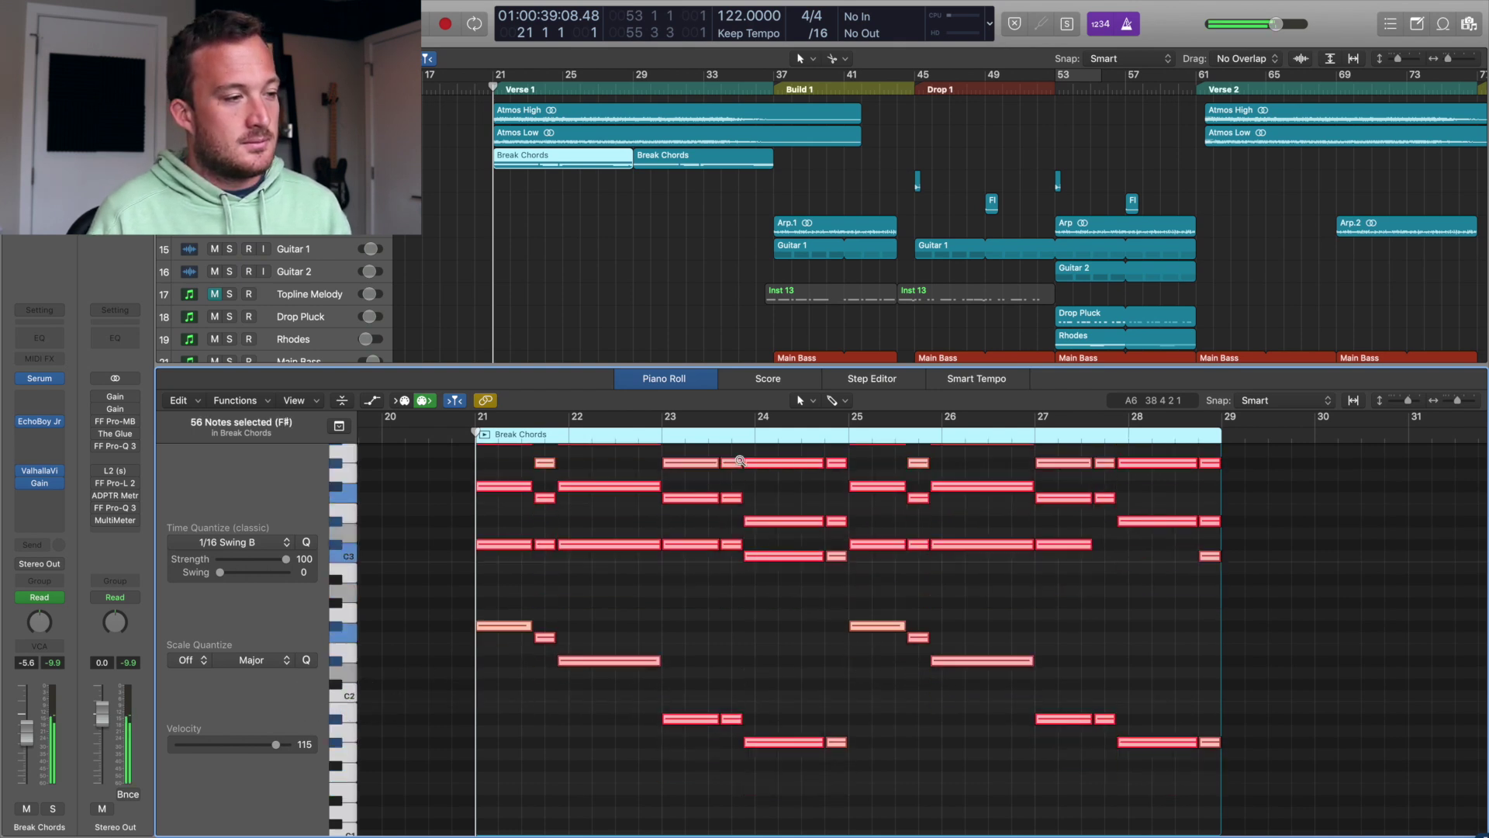
{"action": "key", "text": "alt+Down"}
{"action": "key", "text": "alt+Down"}
{"action": "key", "text": "alt+Down"}
{"action": "key", "text": "alt+Down"}
{"action": "key", "text": "alt+Down"}
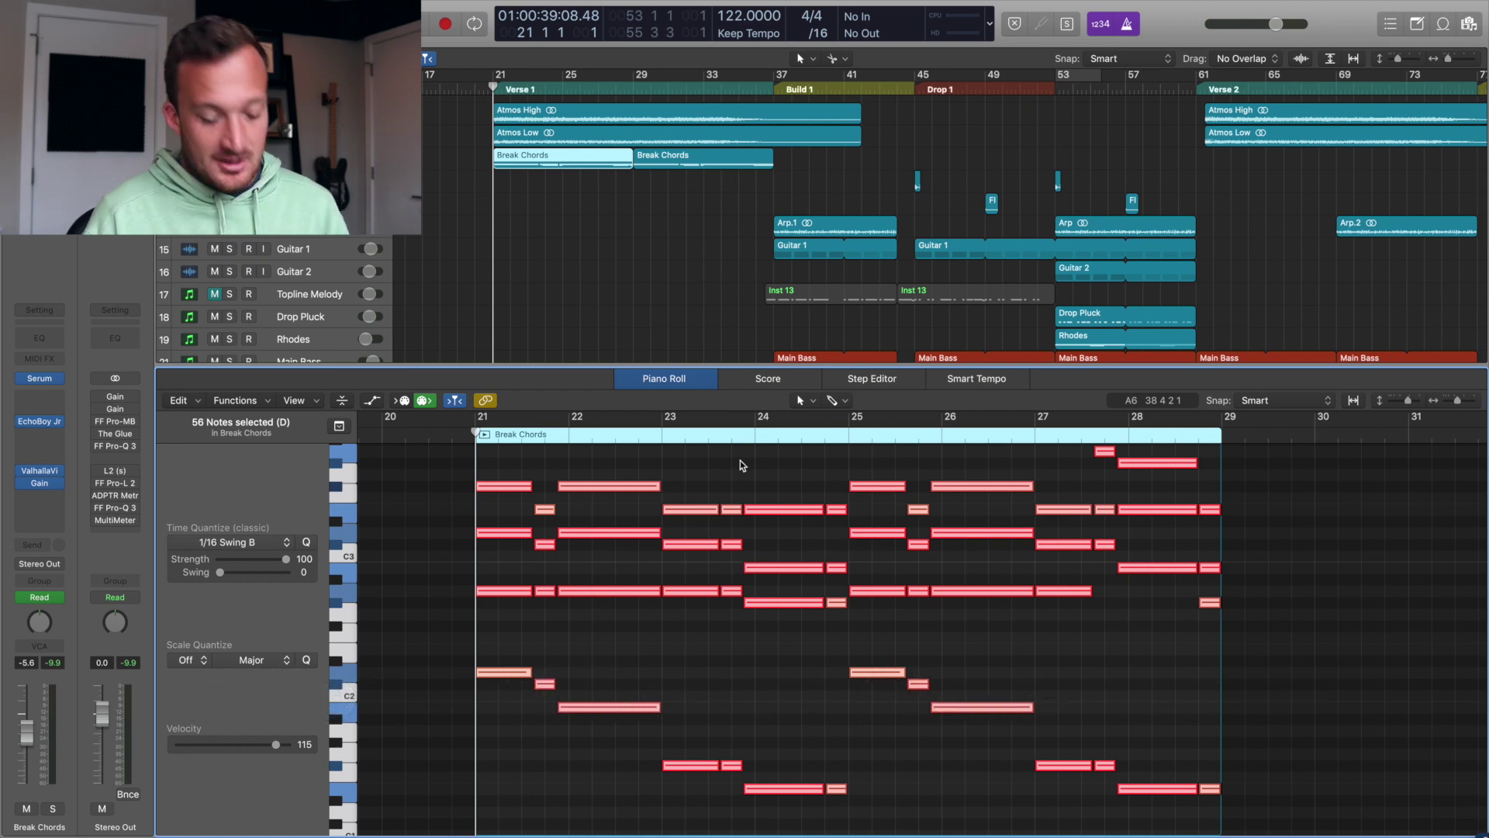
{"action": "key", "text": "alt+shift+Down"}
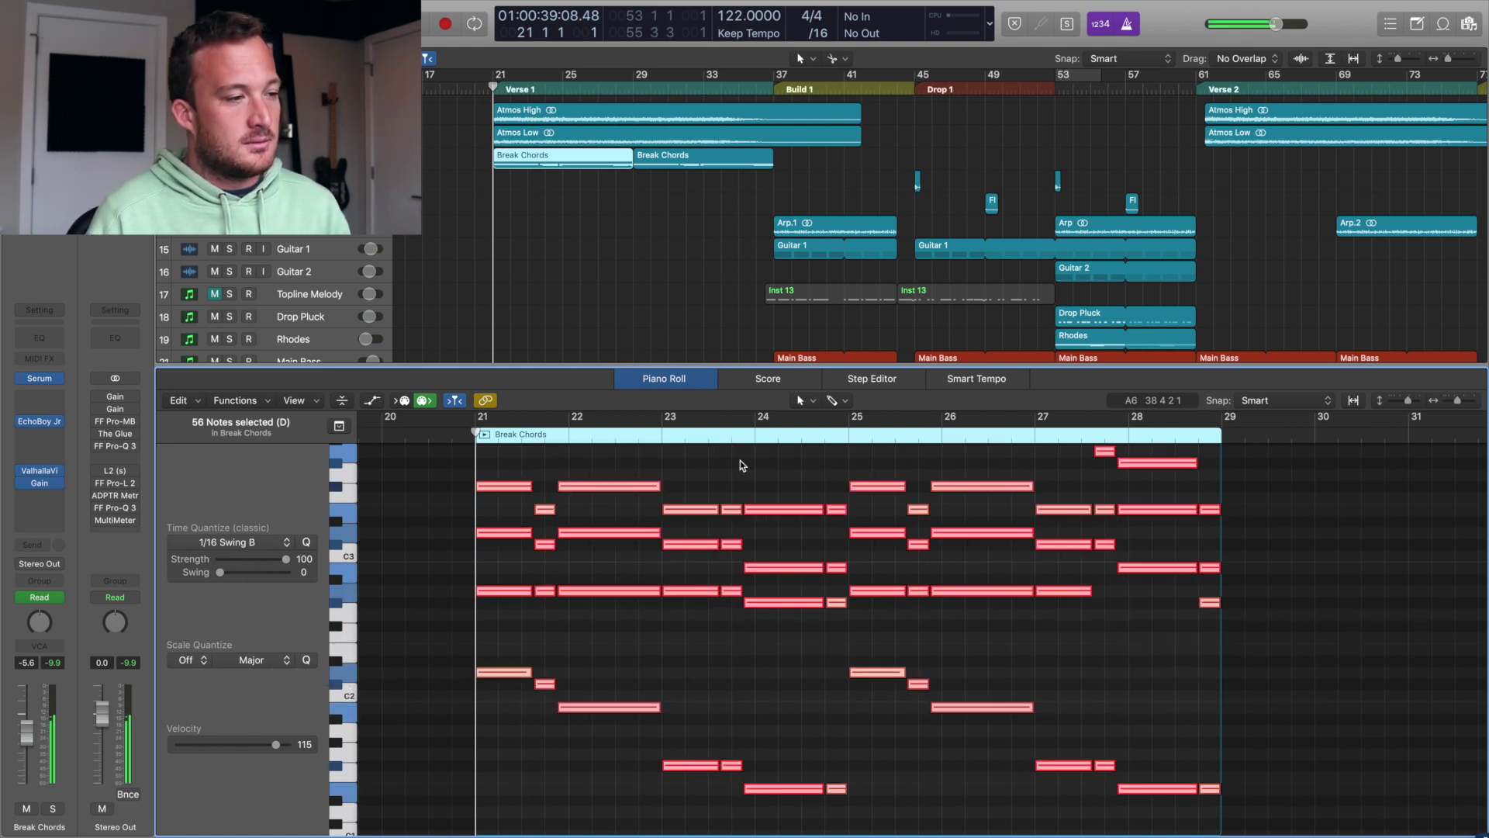
{"action": "key", "text": "alt+shift+Up"}
{"action": "key", "text": "alt+shift+Down"}
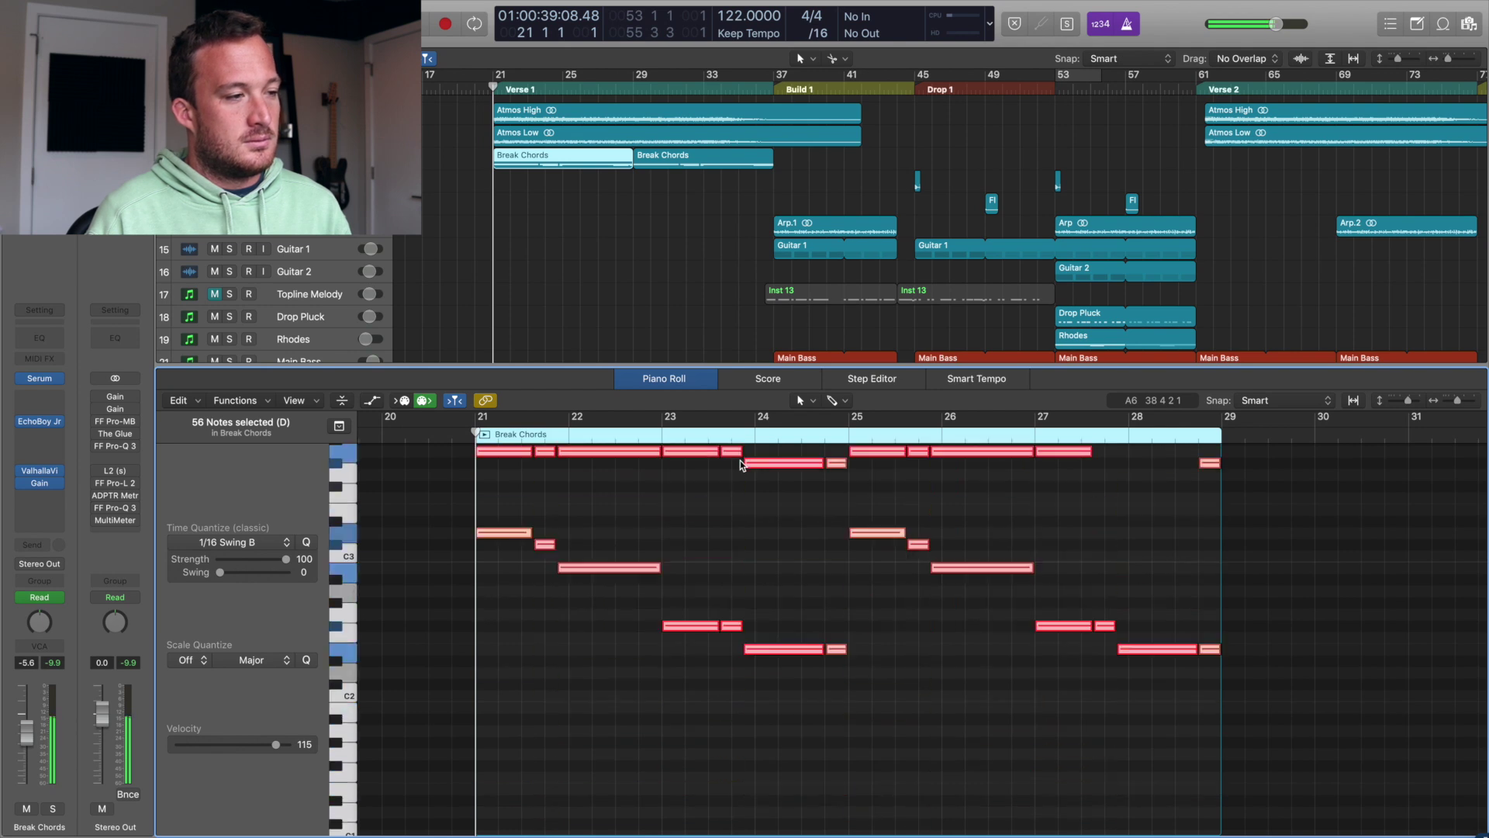
{"action": "key", "text": "alt+shift+Up"}
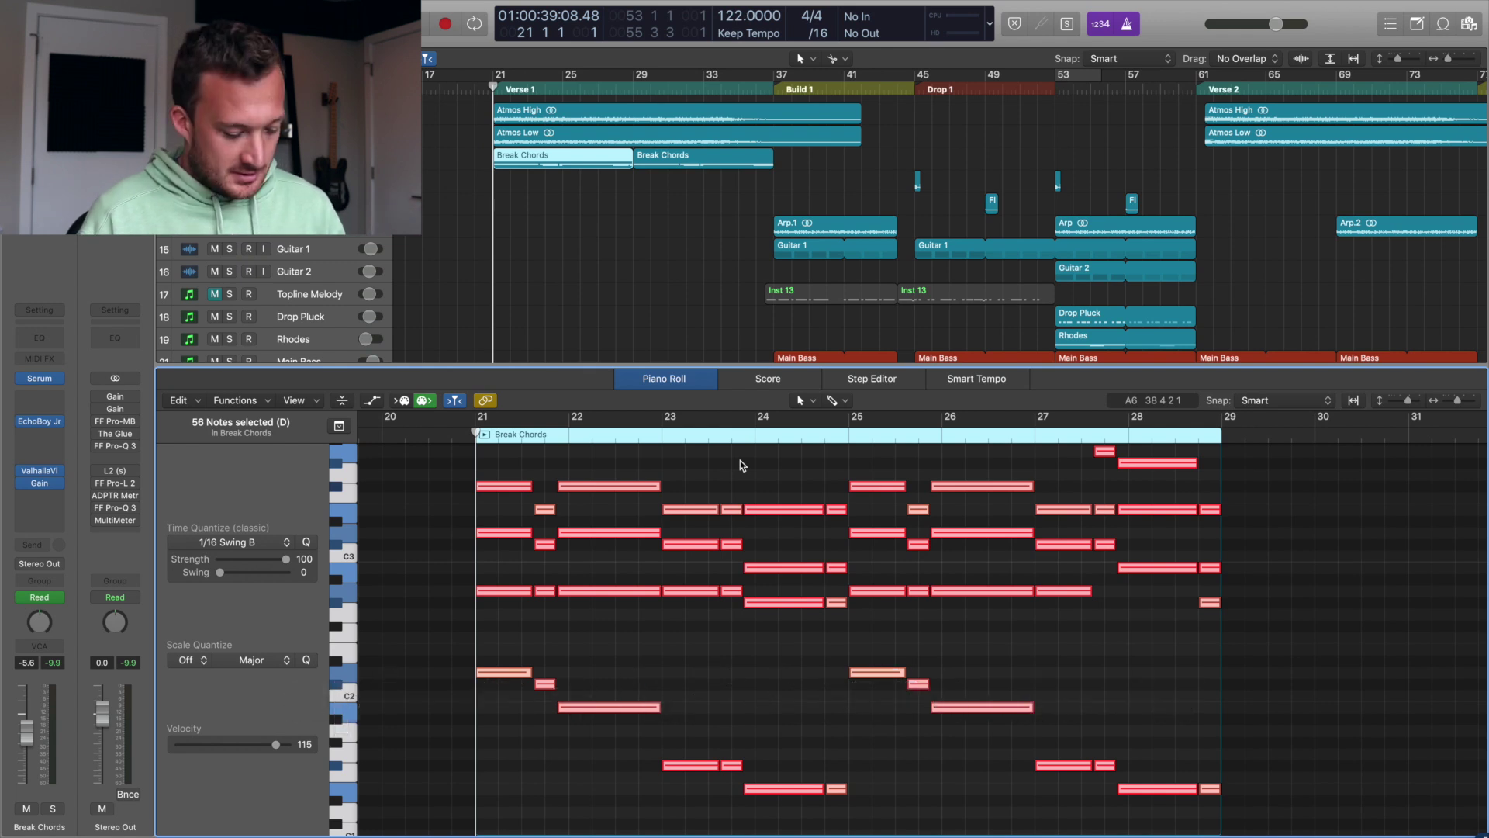
{"action": "key", "text": "alt+Right"}
{"action": "key", "text": "alt+Right"}
{"action": "key", "text": "alt+Right"}
{"action": "key", "text": "alt+Right"}
{"action": "key", "text": "alt+Right"}
{"action": "key", "text": "alt+Right"}
{"action": "key", "text": "alt+Right"}
{"action": "key", "text": "alt+Right"}
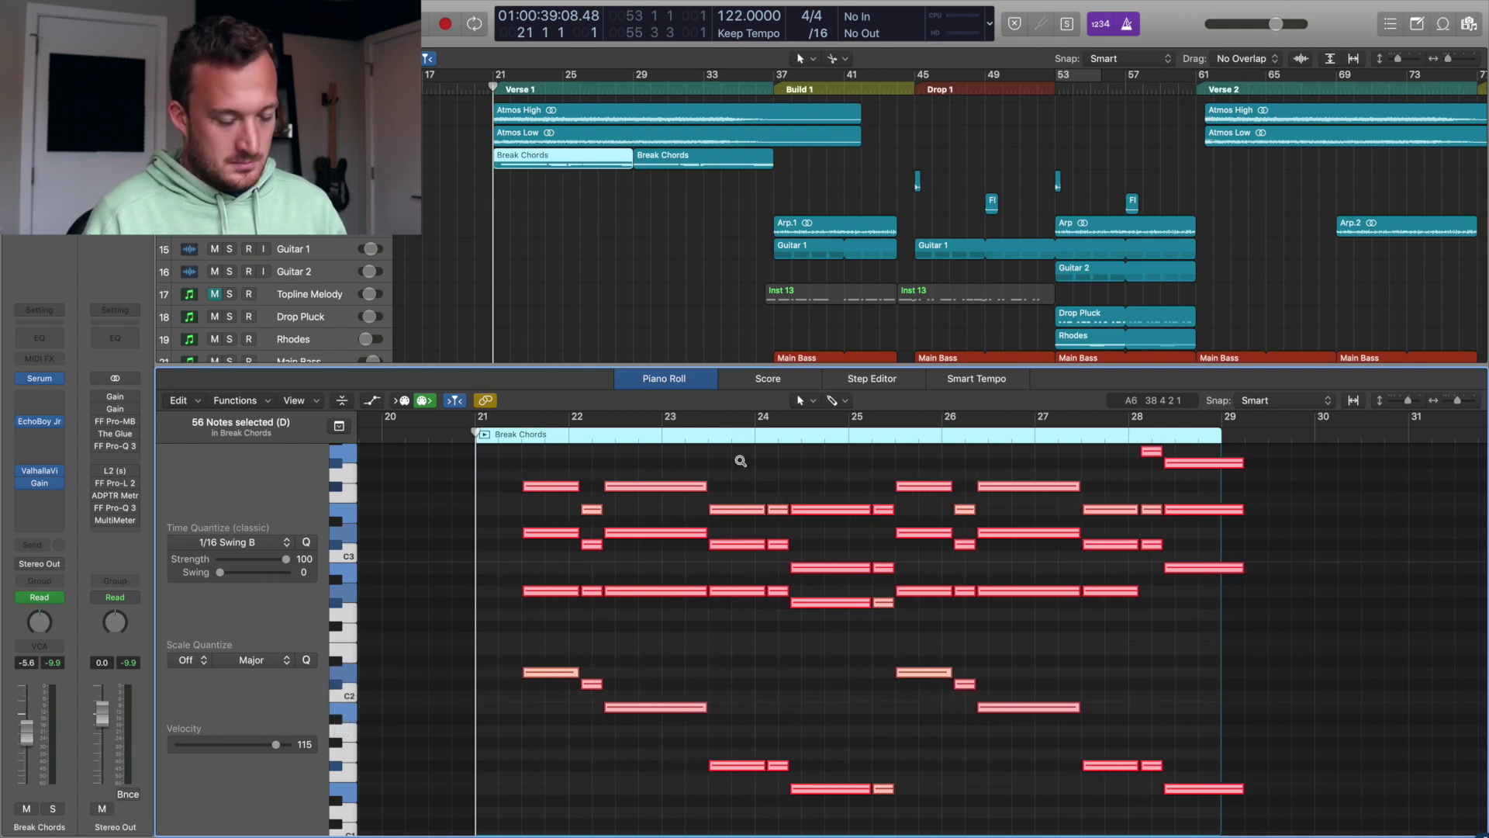
{"action": "key", "text": "alt+Left"}
{"action": "key", "text": "alt+Left"}
{"action": "key", "text": "alt+Left"}
{"action": "key", "text": "alt+Left"}
{"action": "key", "text": "alt+Left"}
{"action": "key", "text": "alt+Left"}
{"action": "key", "text": "alt+Left"}
{"action": "key", "text": "alt+Left"}
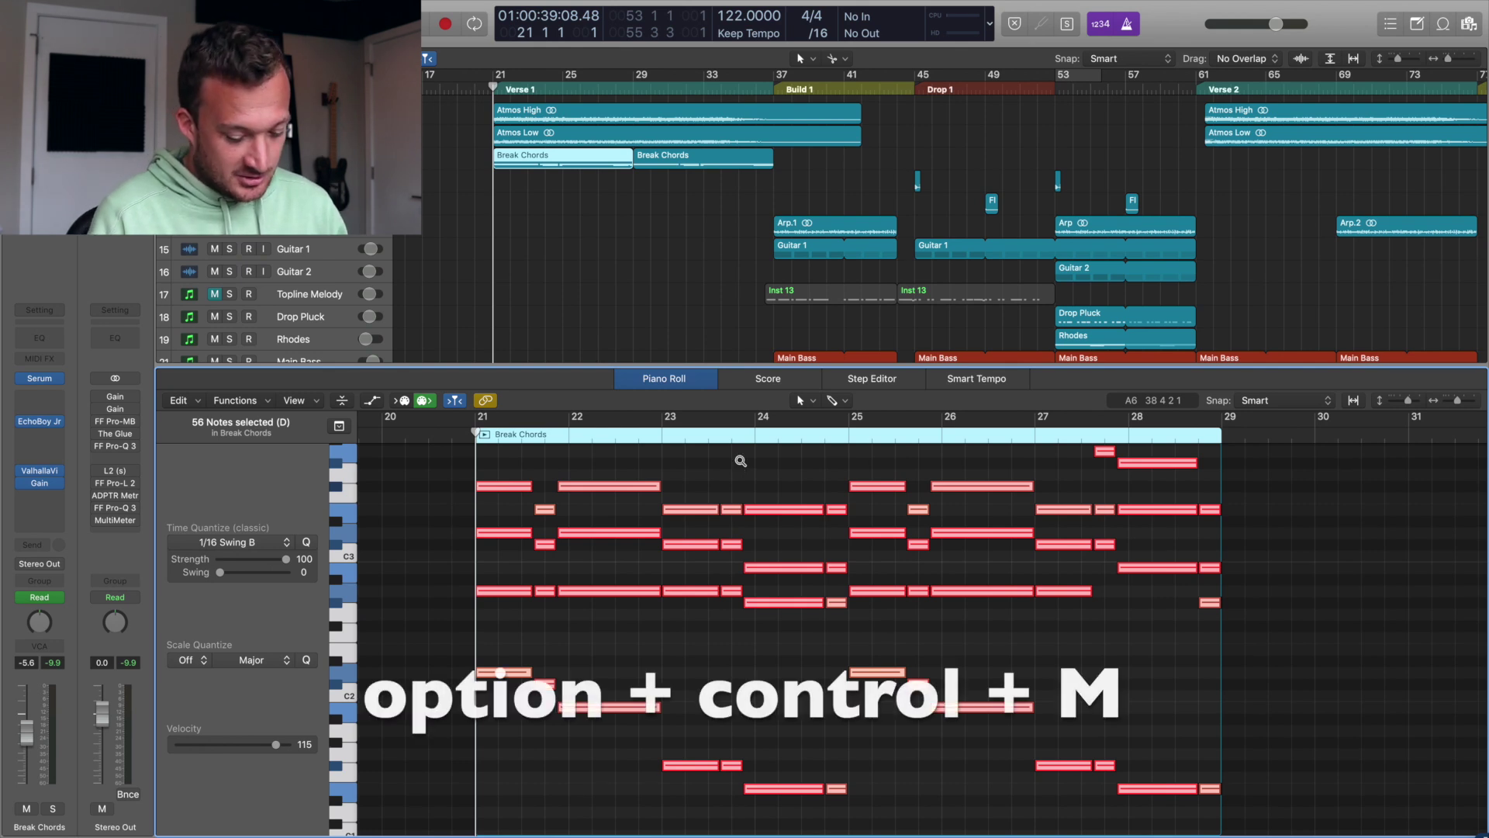
{"action": "key", "text": "ctrl+alt+m"}
{"action": "key", "text": "ctrl+alt+m"}
{"action": "key", "text": "ctrl+alt+m"}
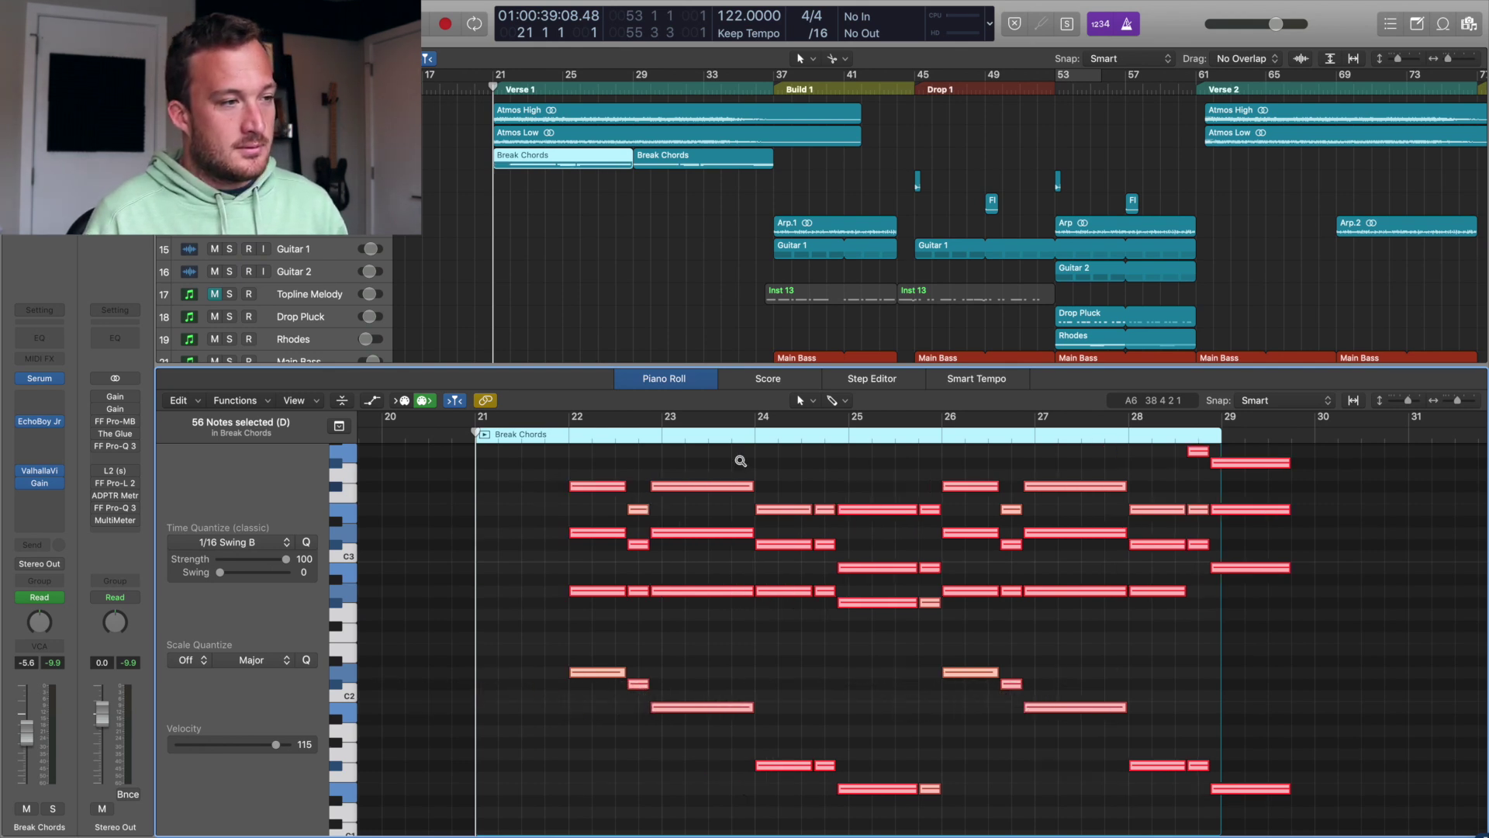
{"action": "key", "text": "super+z"}
{"action": "key", "text": "super+z"}
{"action": "key", "text": "super+z"}
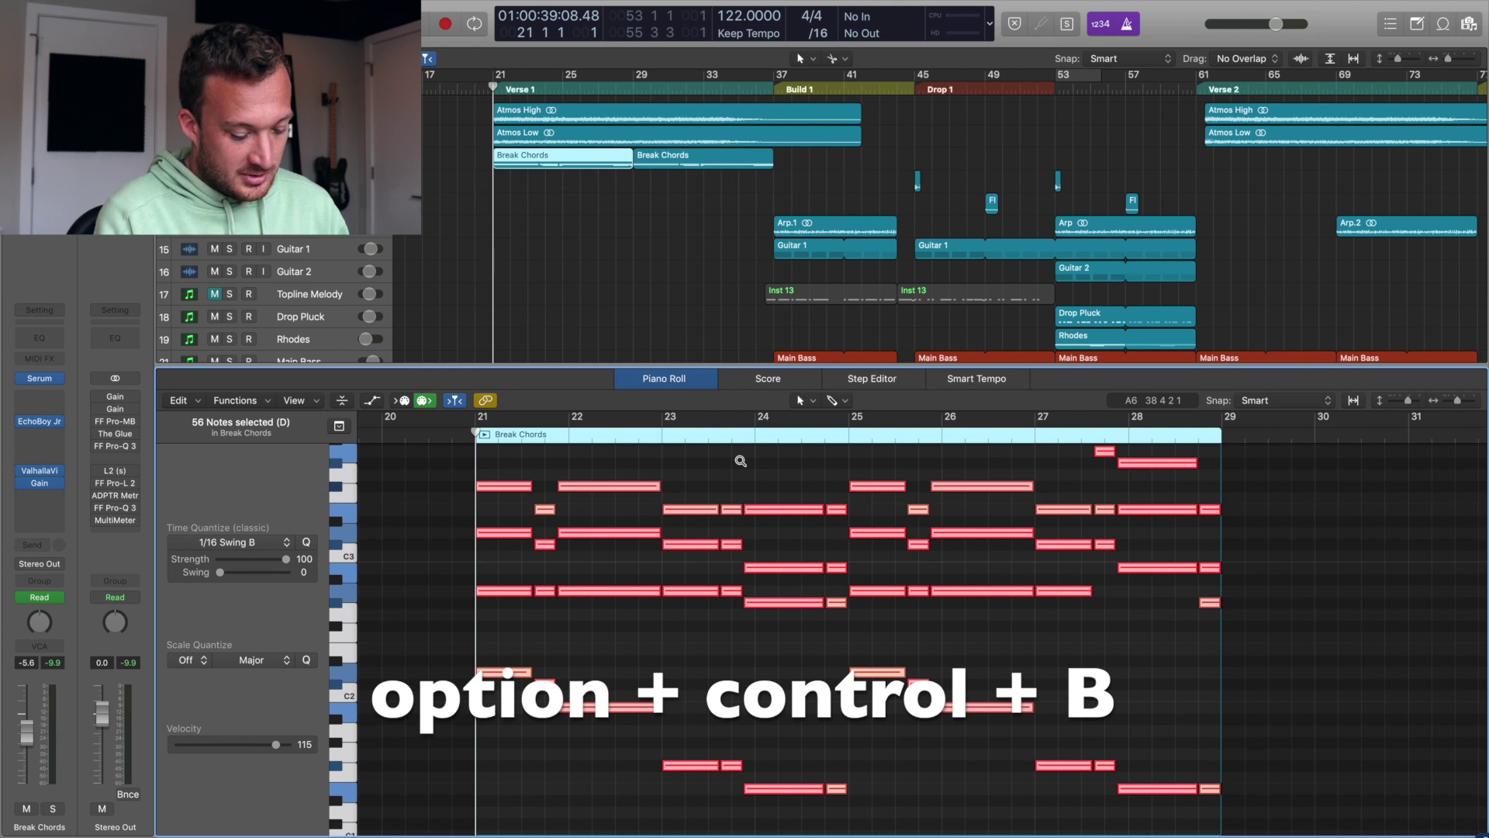
{"action": "key", "text": "ctrl+alt+b"}
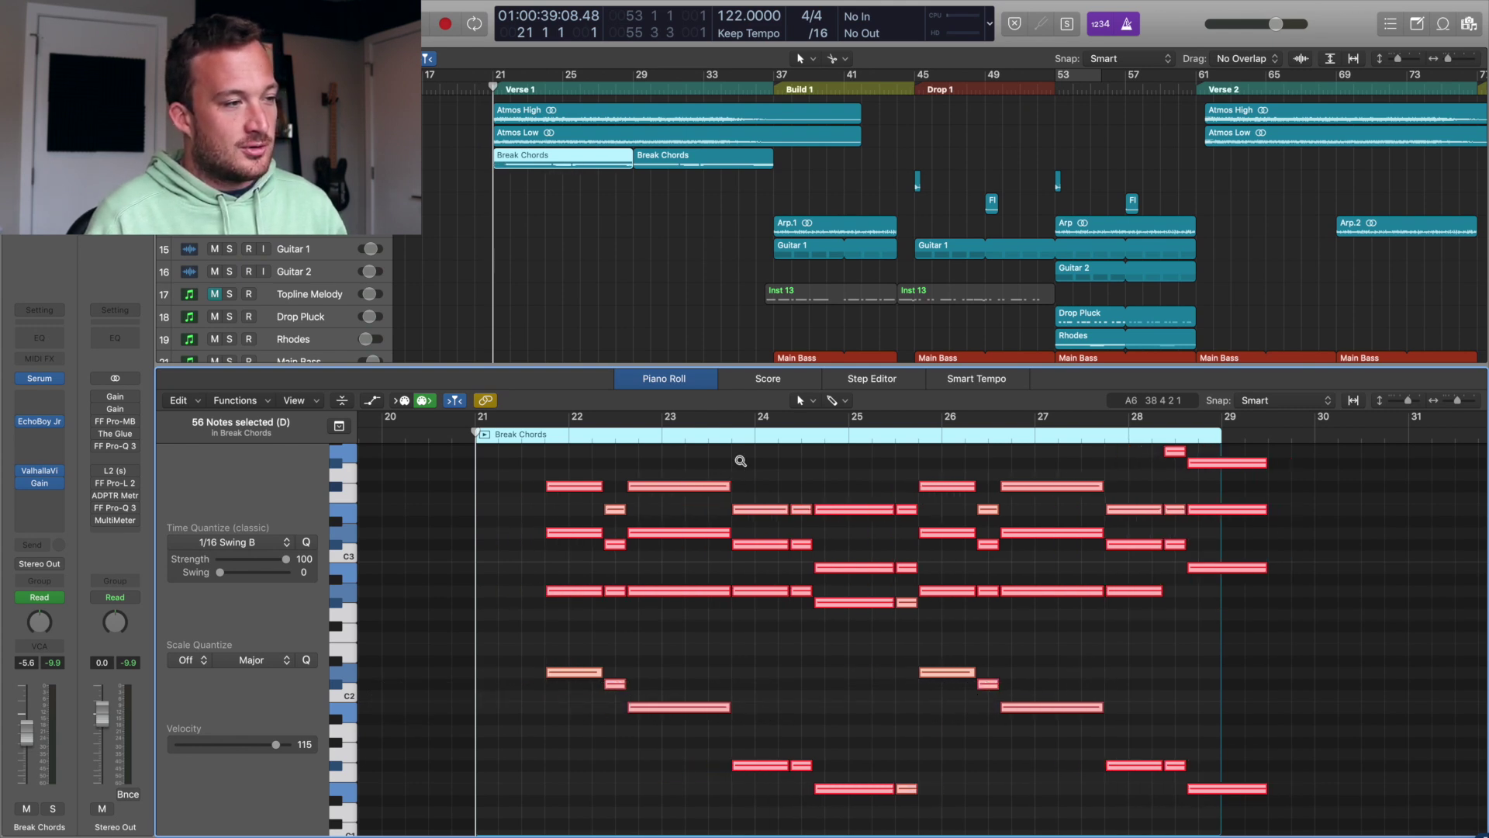
{"action": "key", "text": "super+z"}
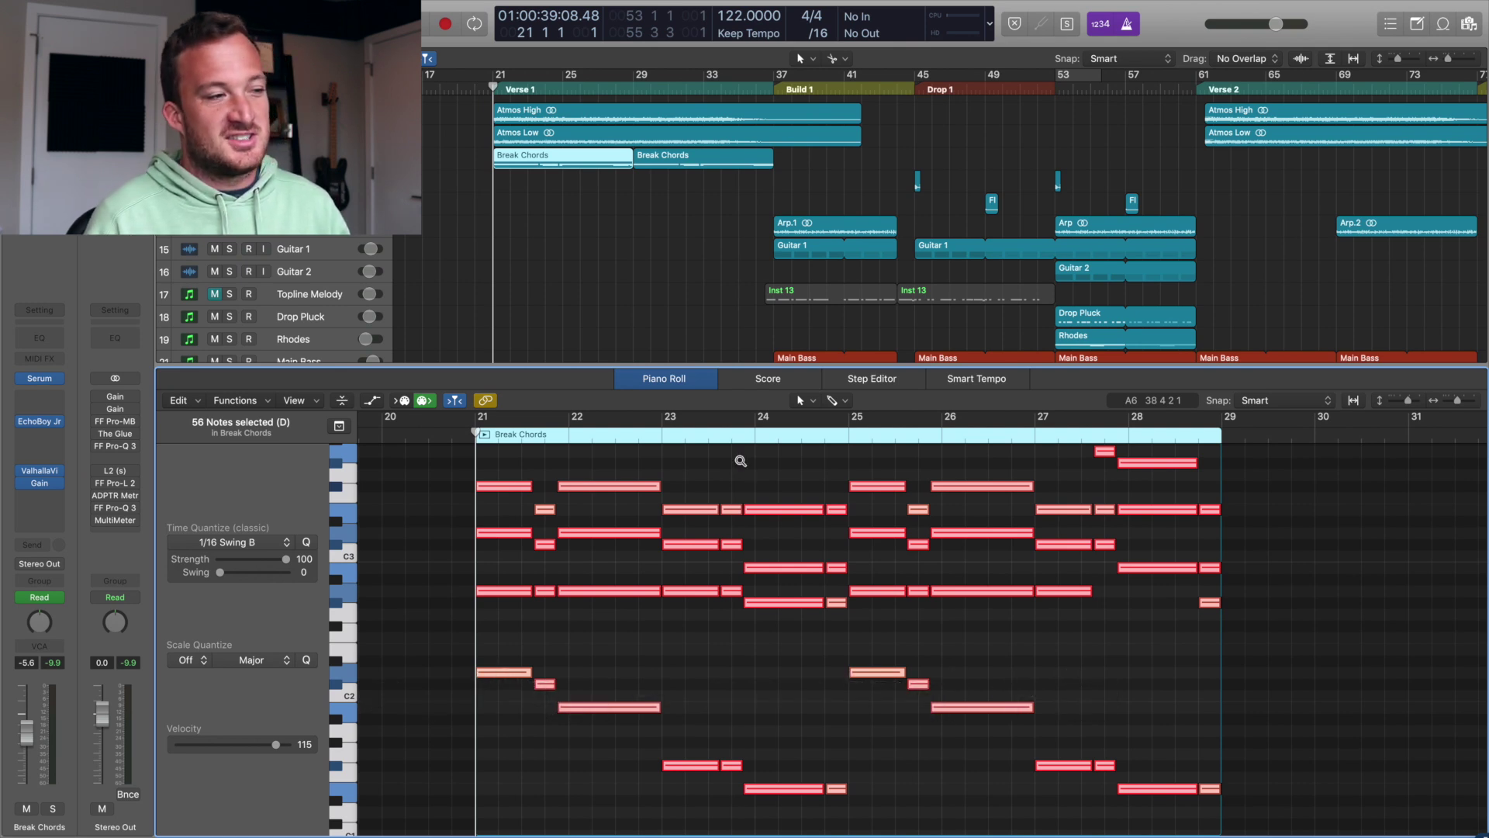
{"action": "key", "text": "alt+Right"}
{"action": "key", "text": "alt+Right"}
{"action": "key", "text": "alt+Right"}
{"action": "key", "text": "alt+Right"}
{"action": "key", "text": "alt+Right"}
{"action": "key", "text": "alt+Right"}
{"action": "key", "text": "alt+Right"}
{"action": "key", "text": "alt+Right"}
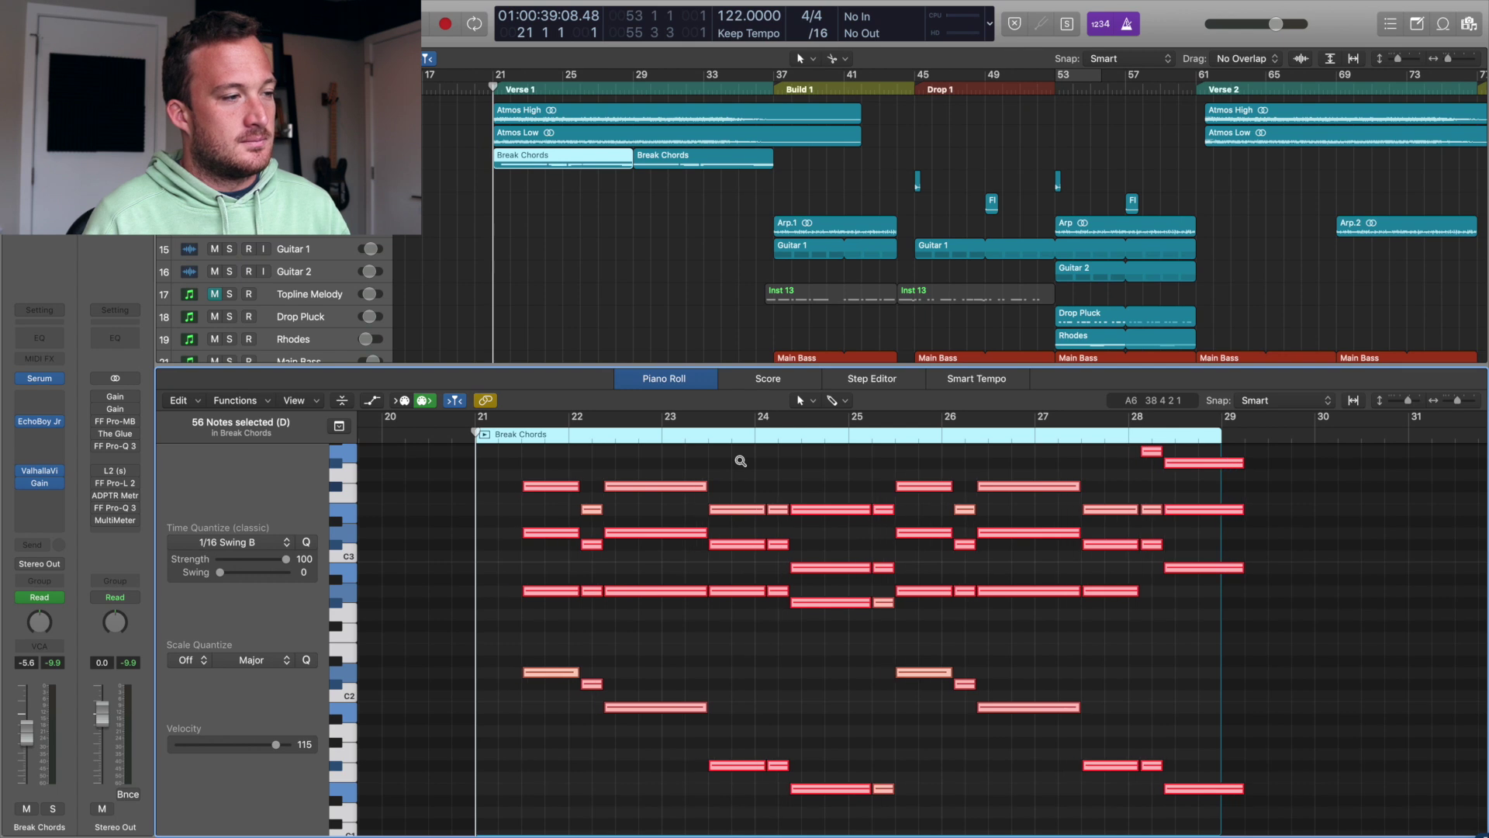
{"action": "key", "text": "alt+Left"}
{"action": "key", "text": "alt+Left"}
{"action": "key", "text": "alt+Left"}
{"action": "key", "text": "alt+Left"}
{"action": "key", "text": "alt+Left"}
{"action": "key", "text": "alt+Left"}
{"action": "key", "text": "alt+Left"}
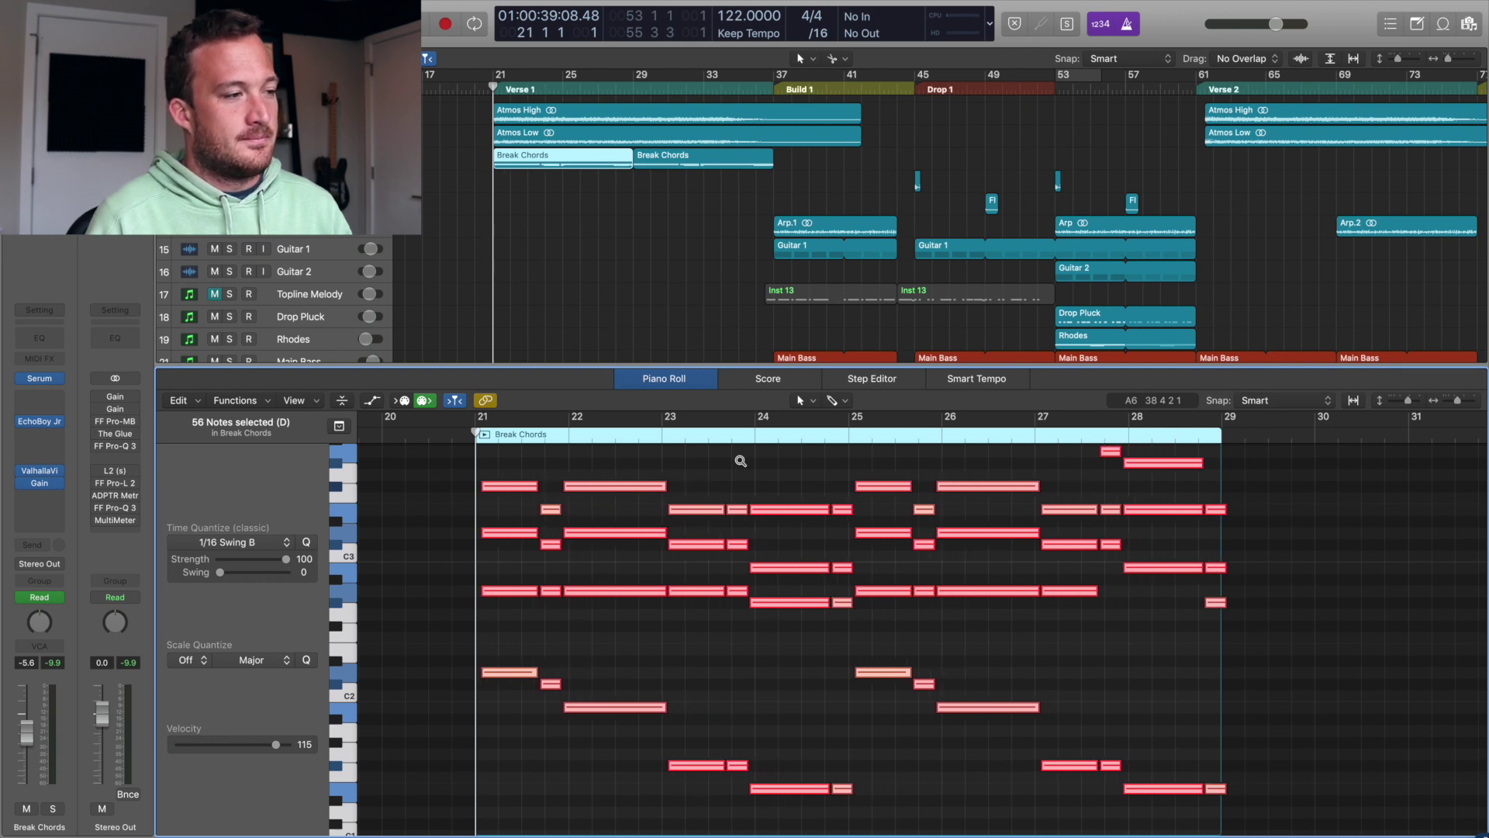